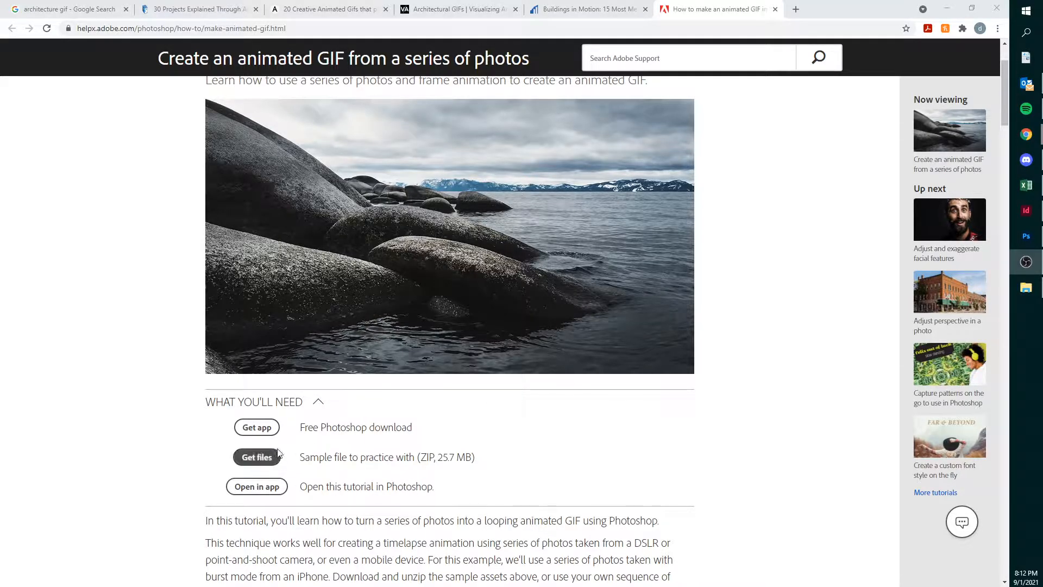
pyautogui.scroll(-4, 328, 435)
pyautogui.scroll(-4, 328, 429)
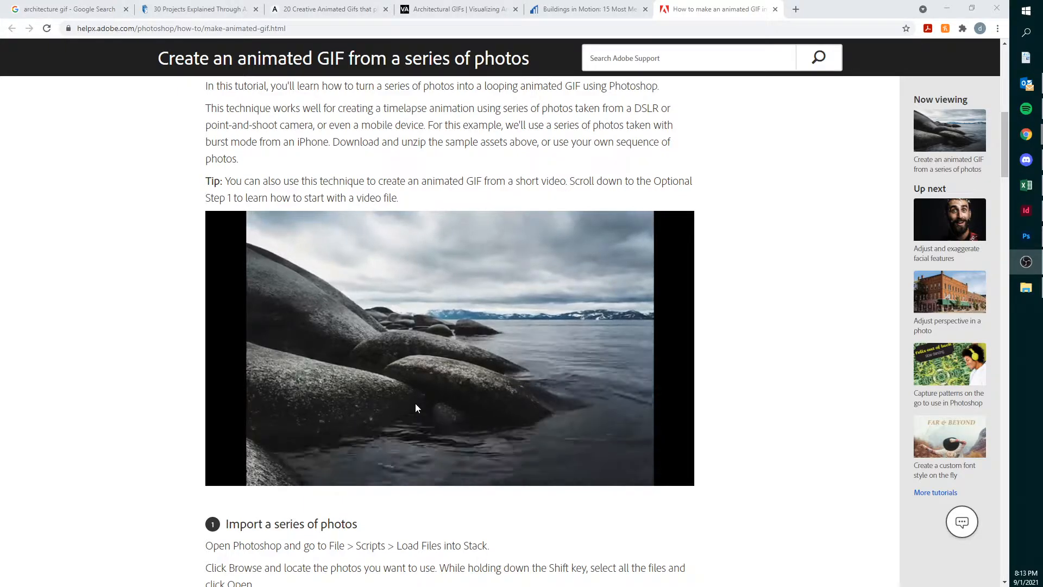
pyautogui.scroll(7, 415, 403)
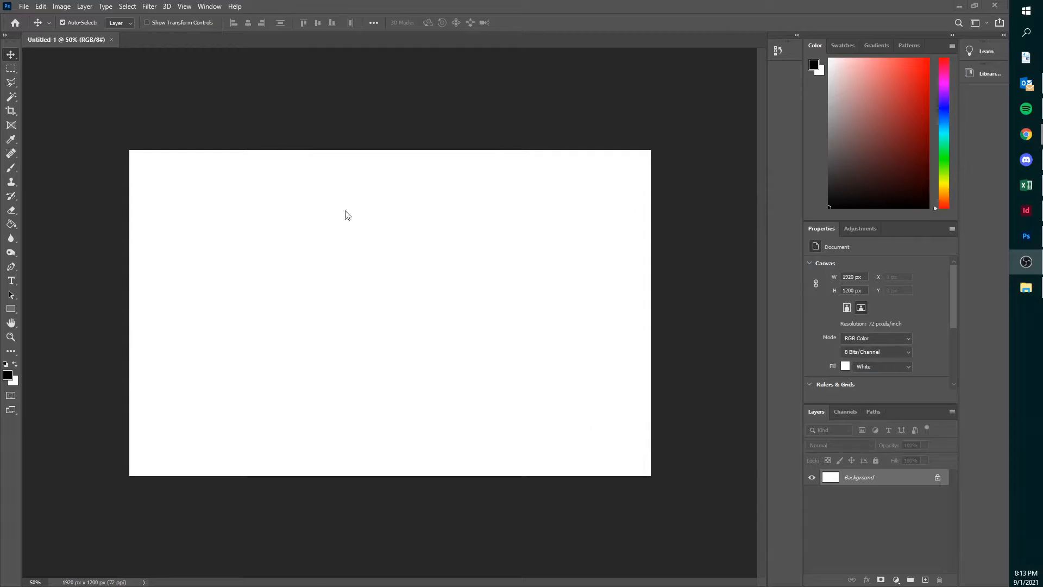
# - Load the photos IMG_8998 through IMG_9015 from the Animated GIF folder as a layer stack using Load Files into Stack
pyautogui.click(24, 6)
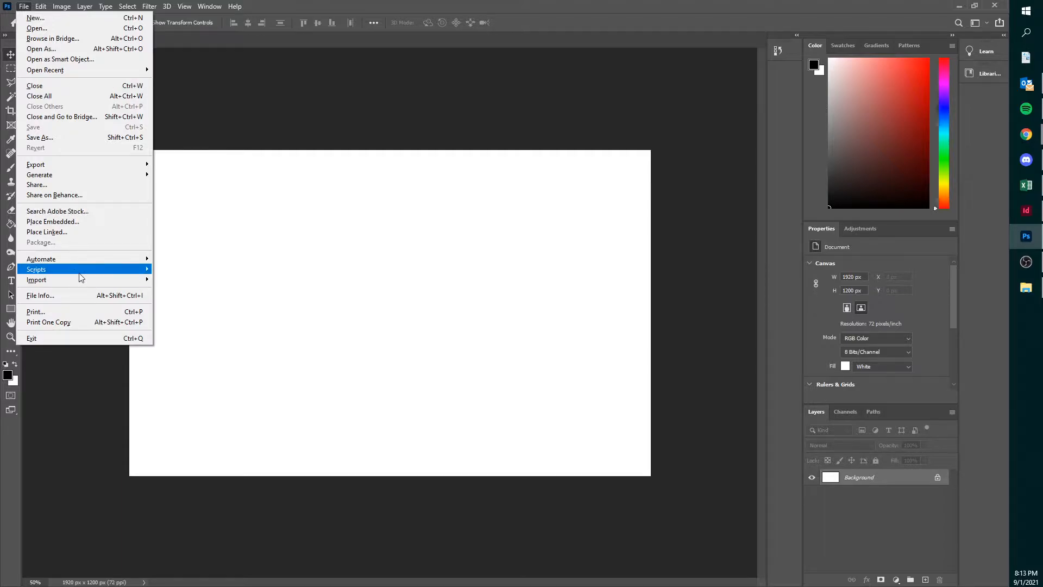
pyautogui.moveTo(82, 271)
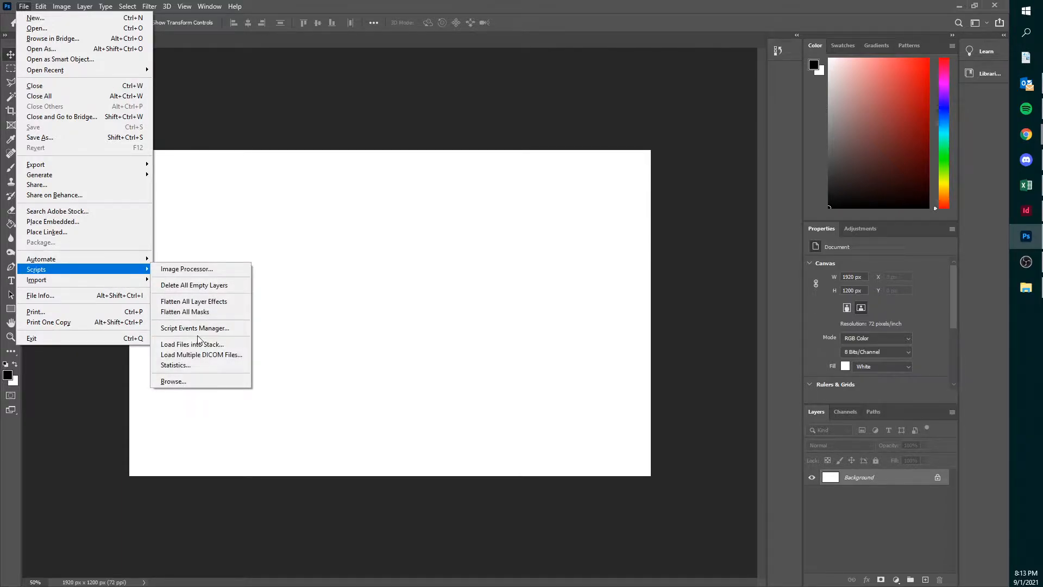
pyautogui.click(200, 345)
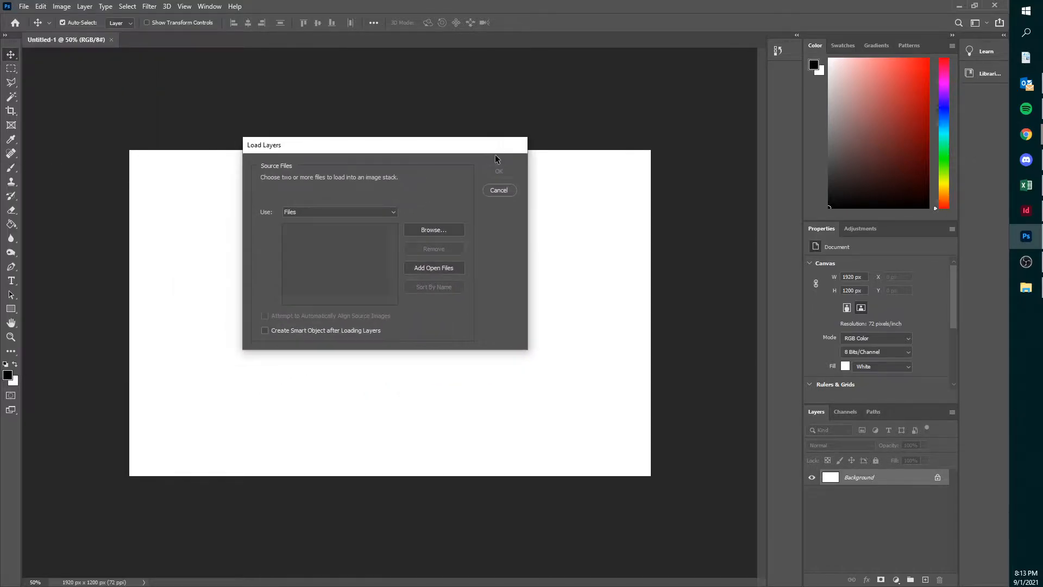
pyautogui.click(449, 230)
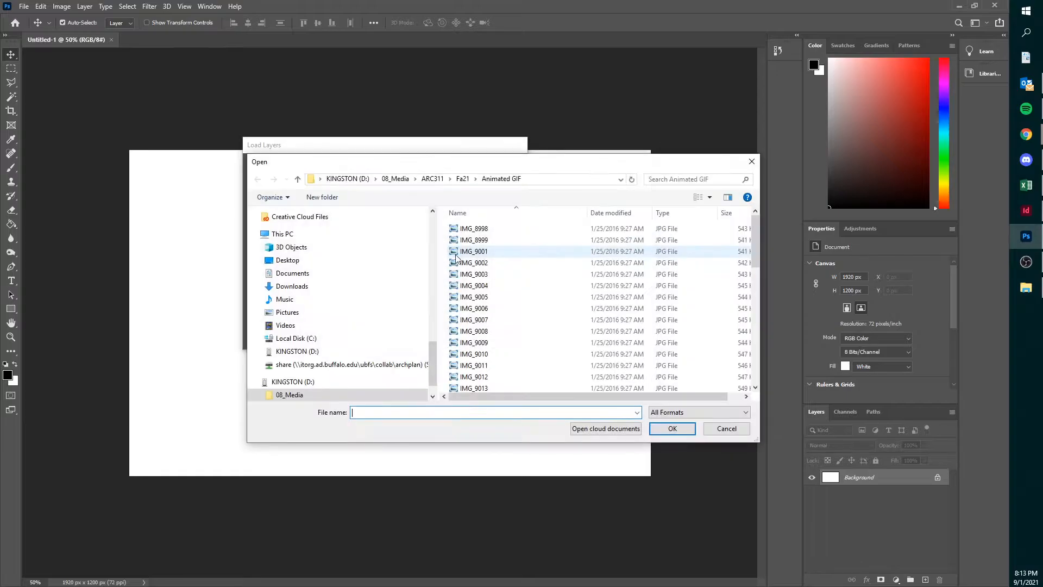
pyautogui.scroll(-11, 530, 259)
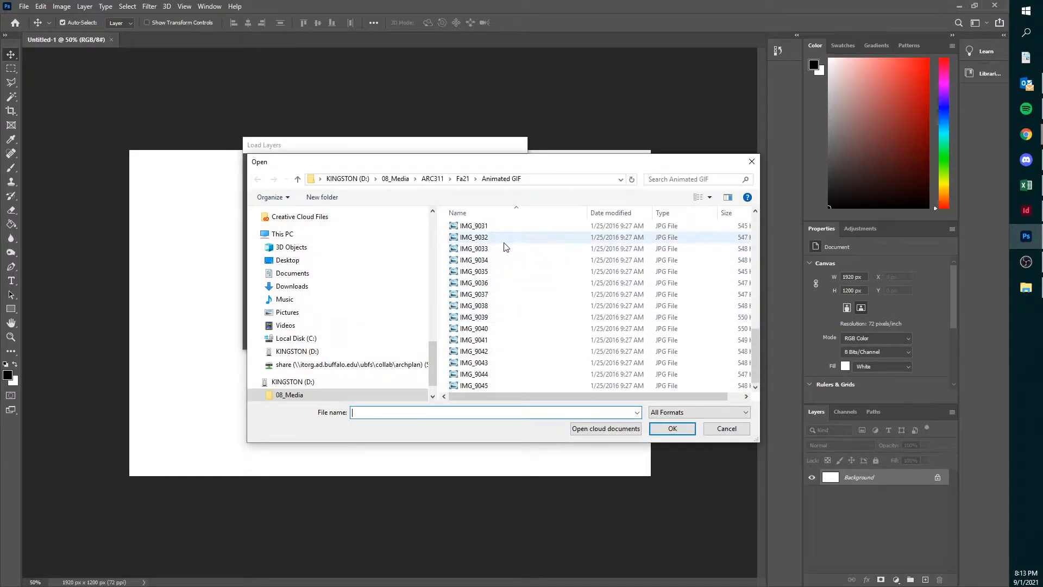
pyautogui.scroll(11, 502, 272)
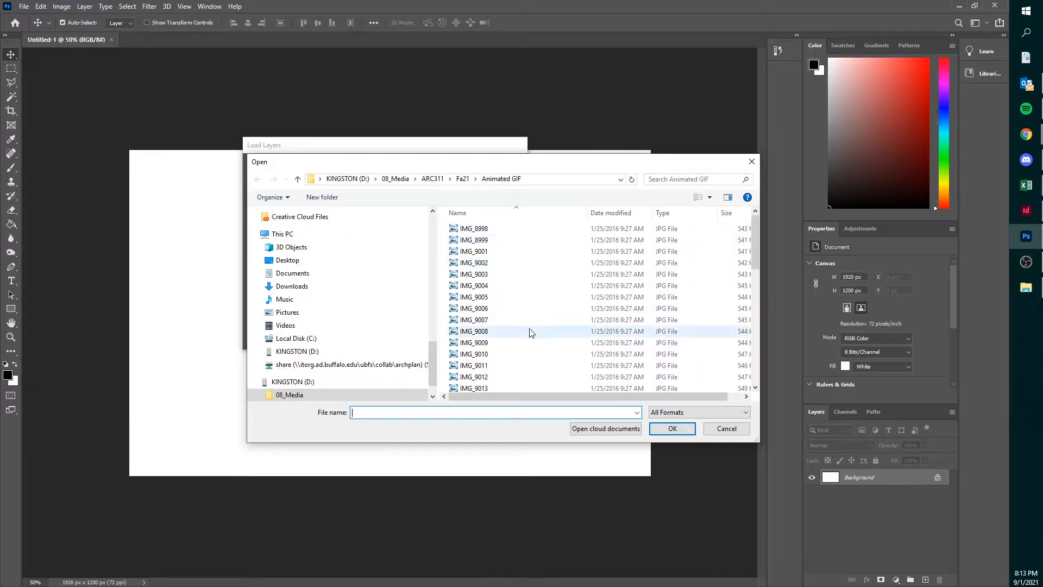
pyautogui.click(522, 230)
pyautogui.scroll(-2, 529, 353)
pyautogui.keyDown('shift'); pyautogui.click(511, 361); pyautogui.keyUp('shift')
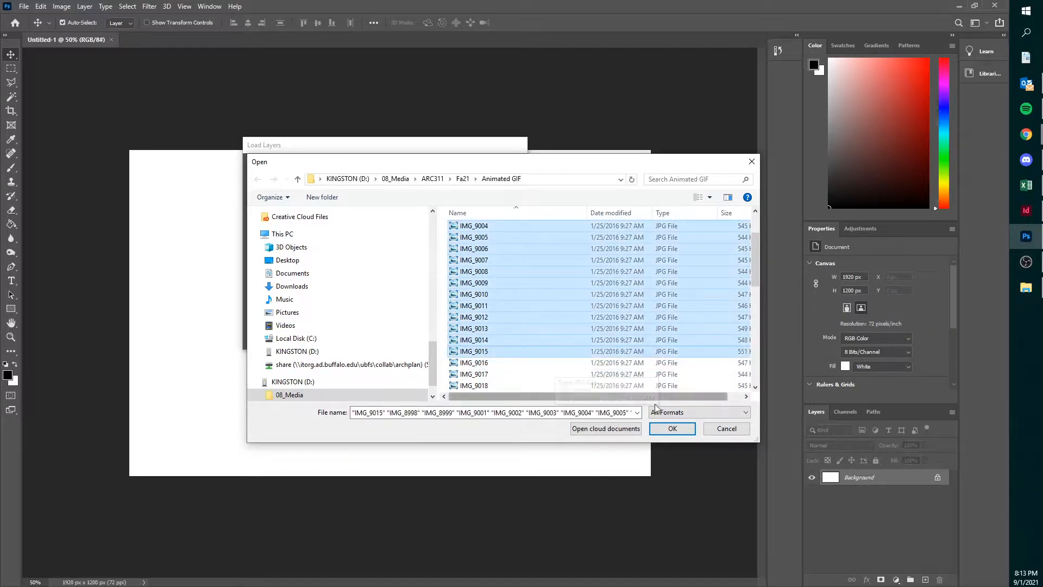
pyautogui.click(673, 427)
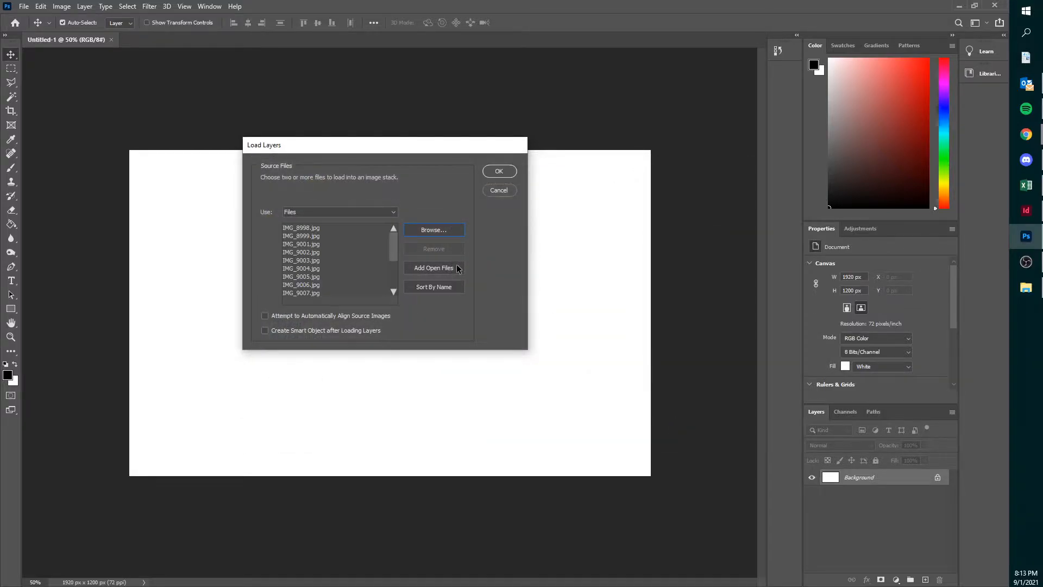
pyautogui.click(502, 172)
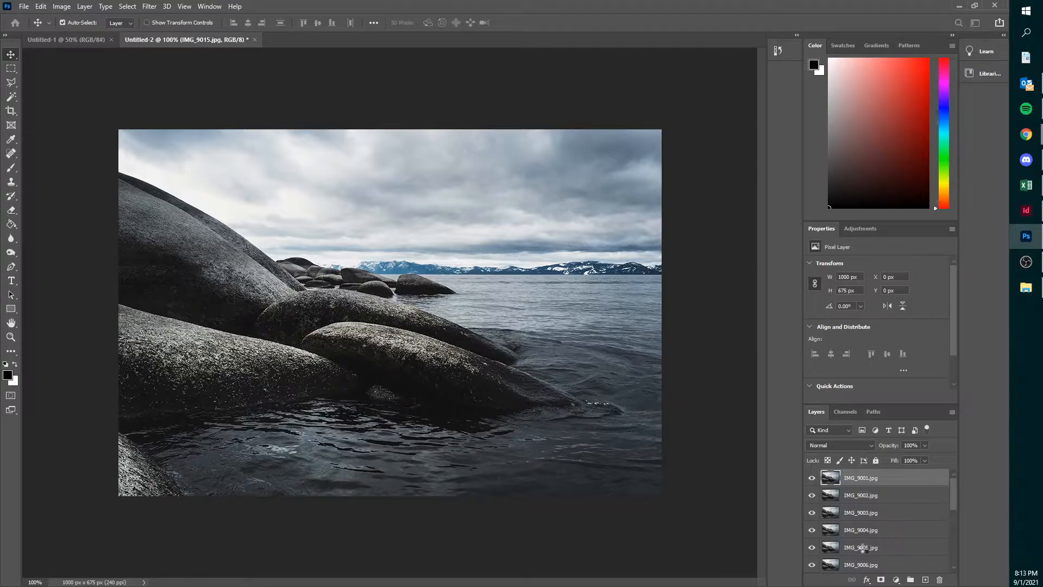
# - Look through the layer stack, hiding the top three photo layers and showing them again to compare the images
pyautogui.scroll(-5, 876, 516)
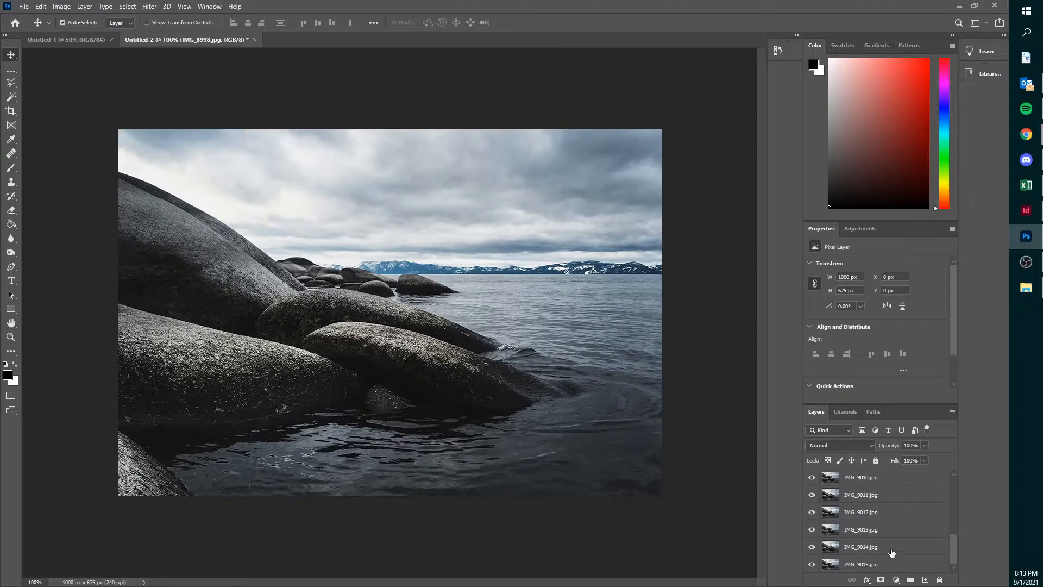
pyautogui.scroll(5, 894, 500)
pyautogui.click(812, 495)
pyautogui.click(812, 512)
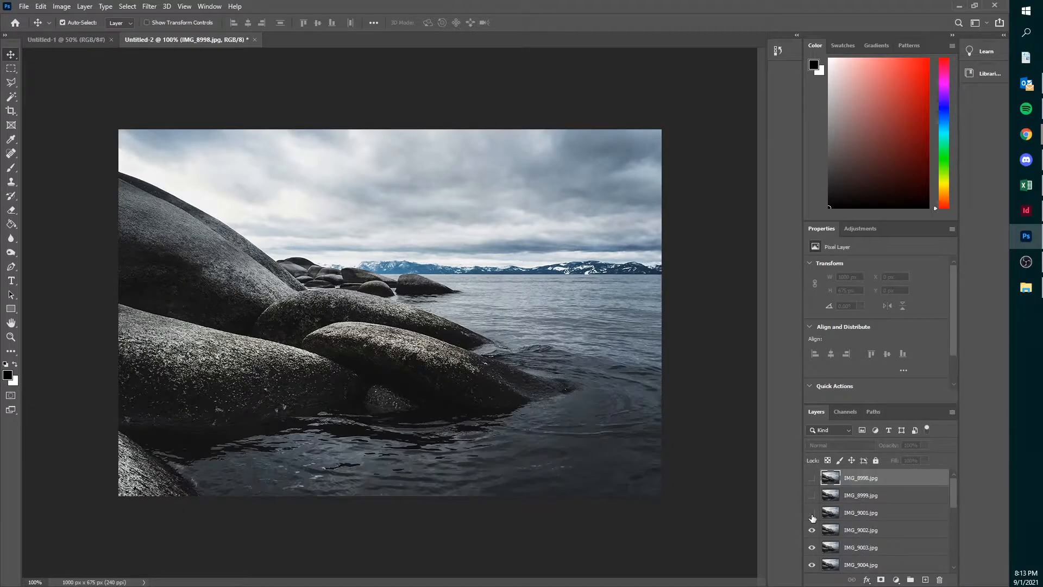
pyautogui.click(813, 512)
pyautogui.click(812, 495)
pyautogui.click(812, 478)
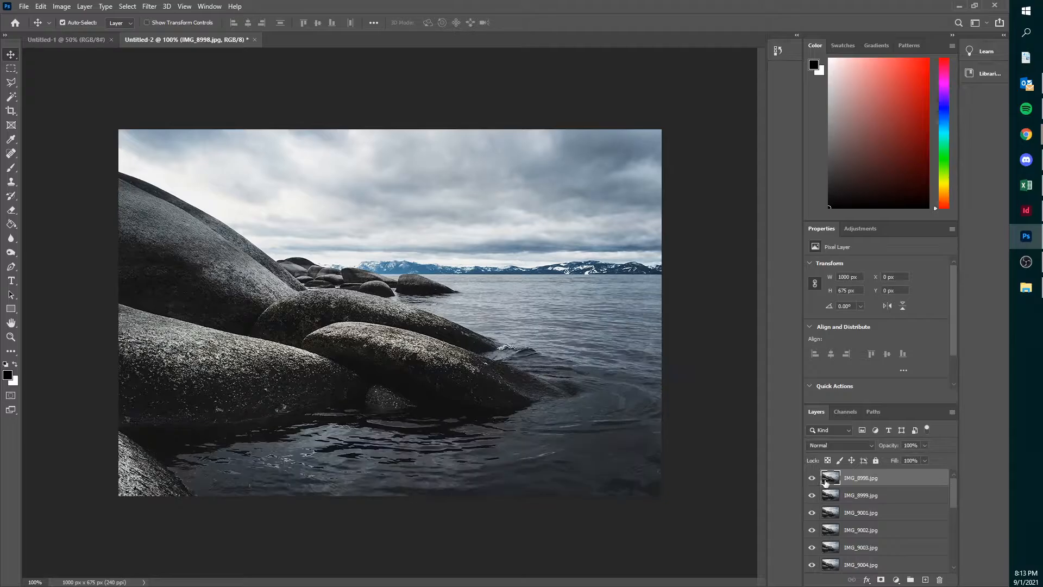
# - Display the Timeline for the stacked photo document
pyautogui.click(209, 6)
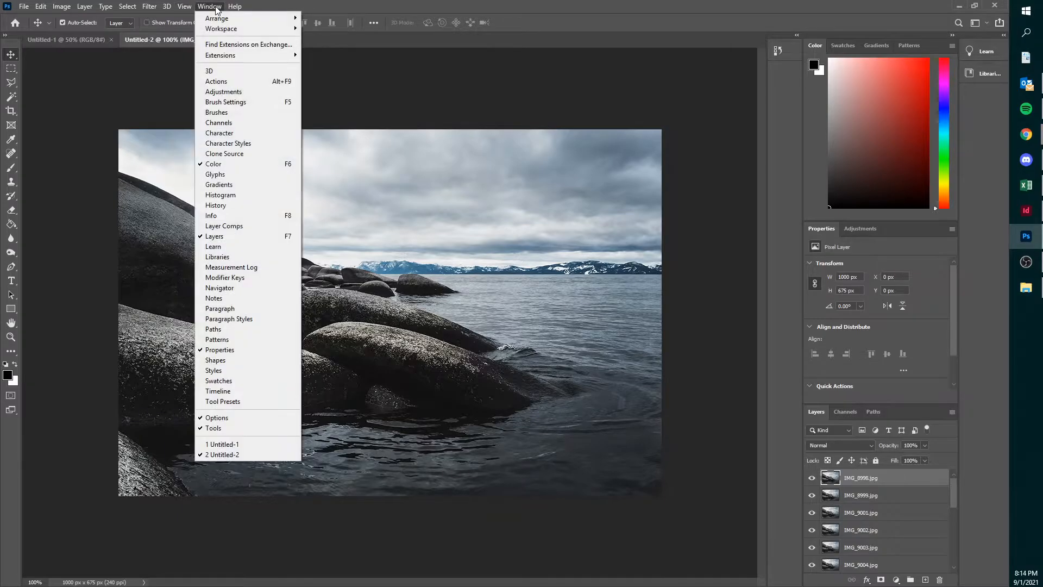
pyautogui.click(257, 390)
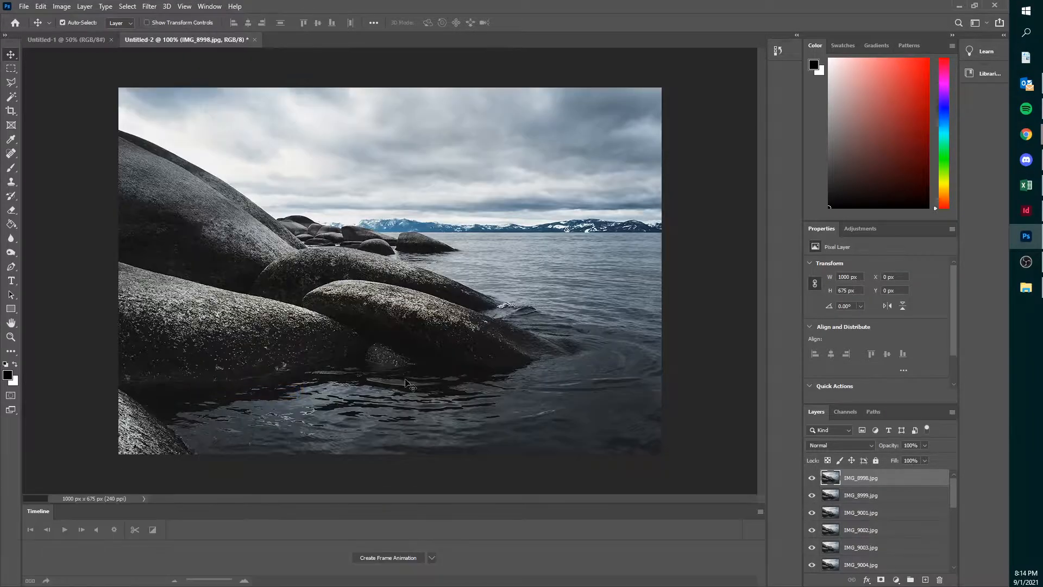
pyautogui.click(431, 558)
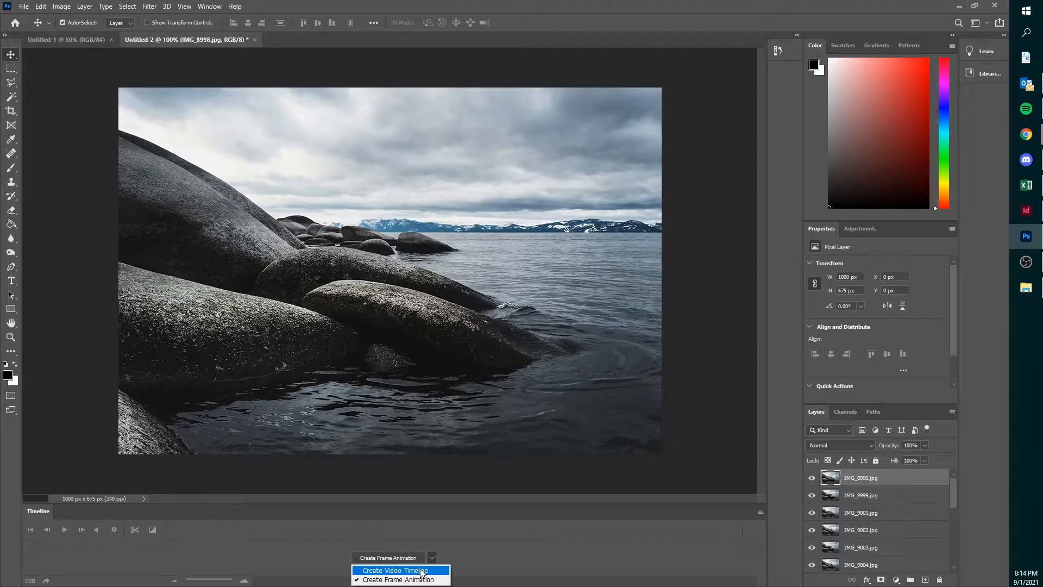
pyautogui.click(422, 570)
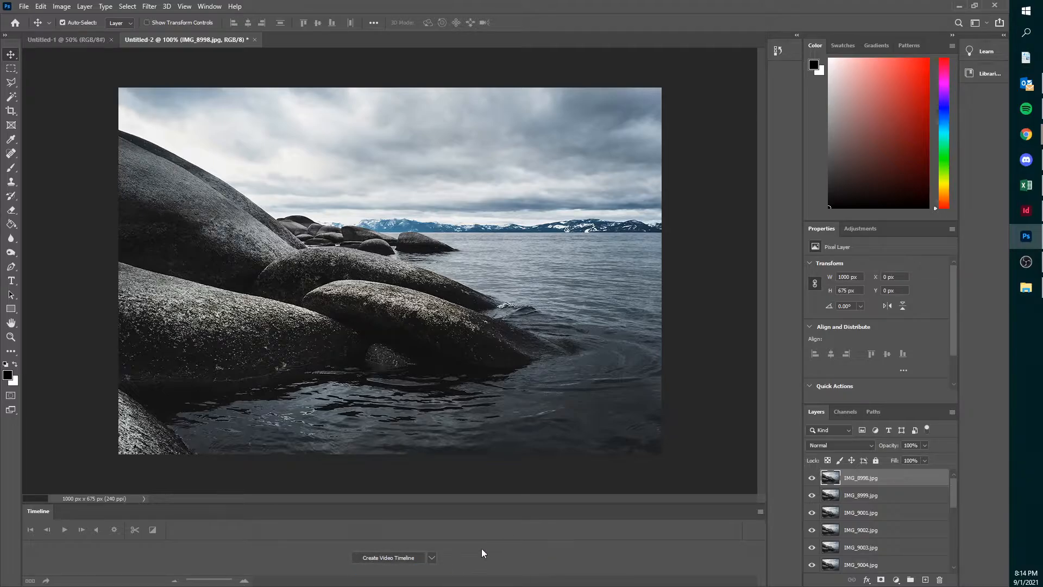
pyautogui.click(432, 557)
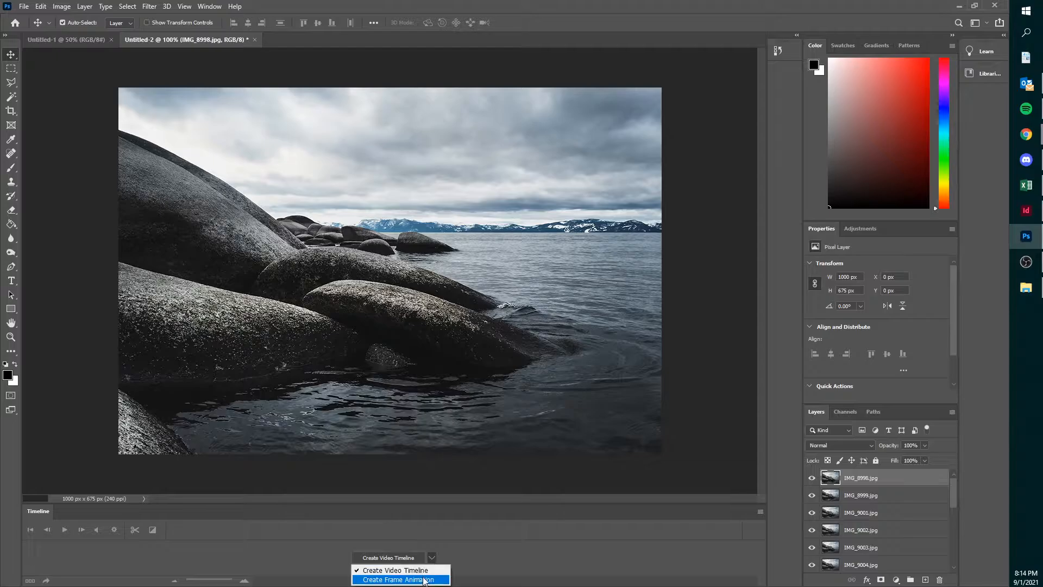
pyautogui.click(424, 580)
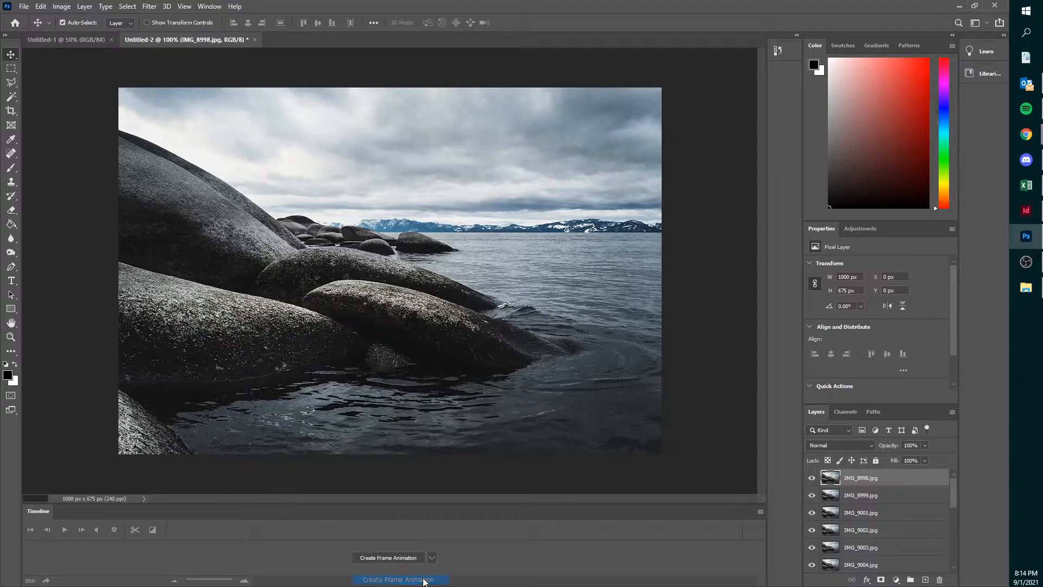
# - Create a frame animation with a frame made from every layer and preview its playback
pyautogui.click(404, 554)
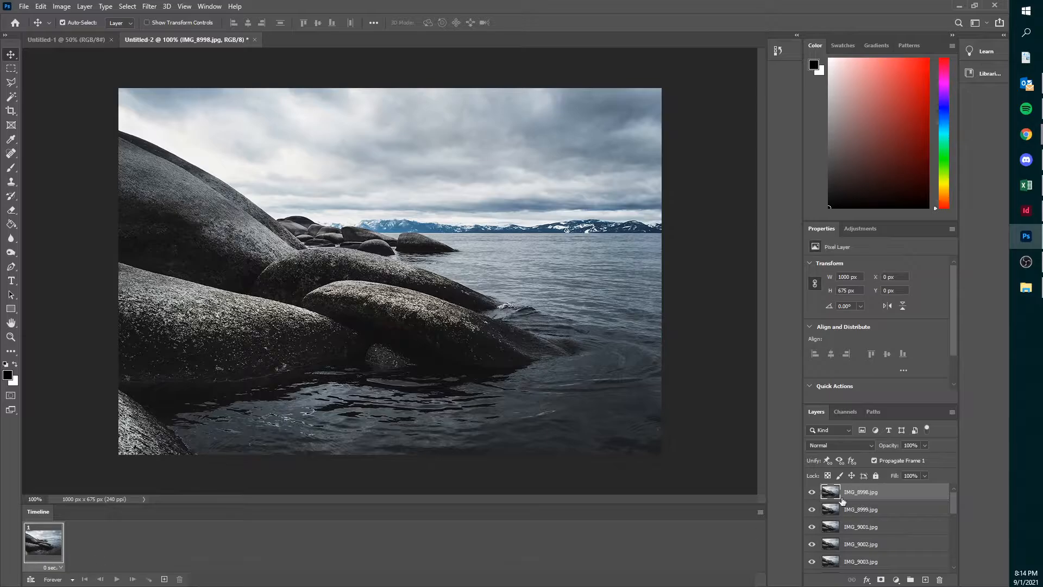
pyautogui.click(760, 512)
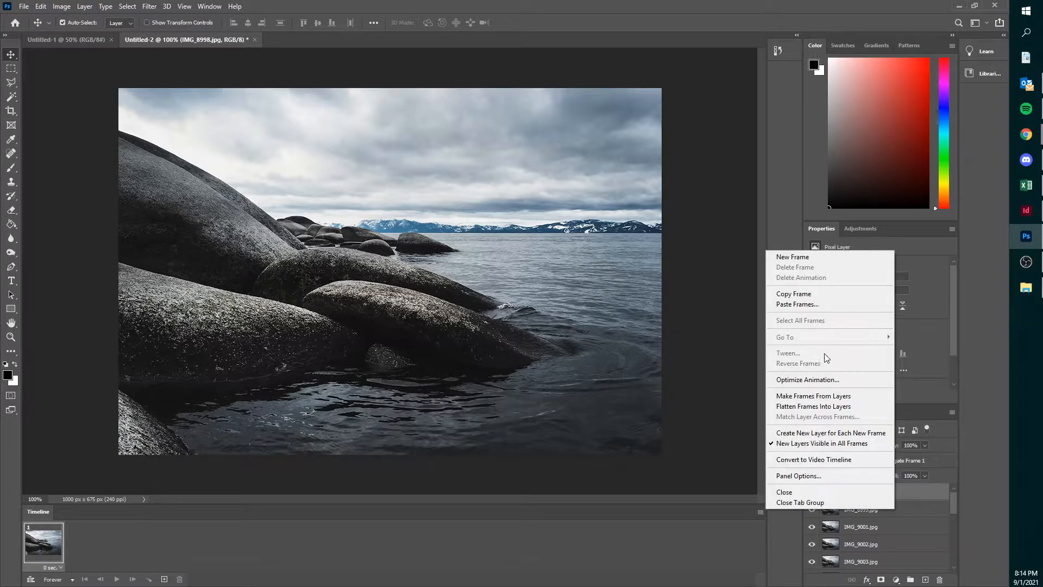
pyautogui.click(819, 398)
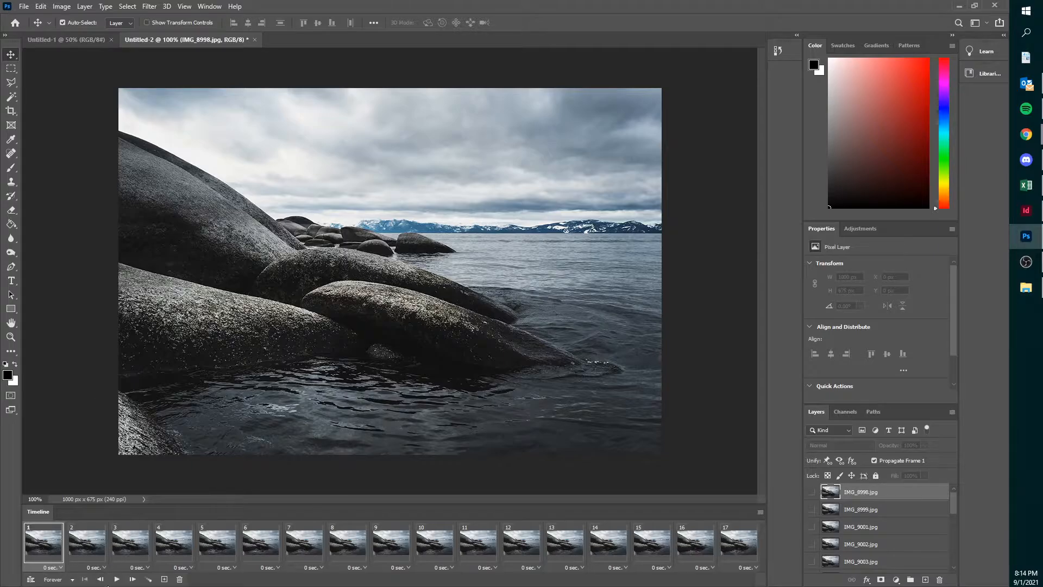
pyautogui.click(116, 580)
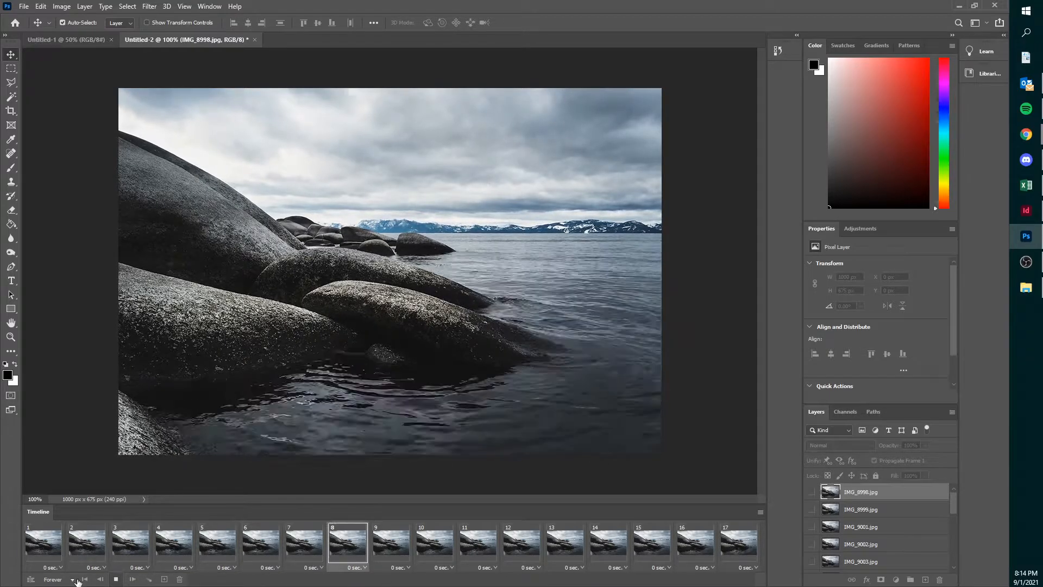
pyautogui.click(116, 579)
# - Set the delay of all 17 frames to 0.2 seconds and preview the animation's playback
pyautogui.click(37, 550)
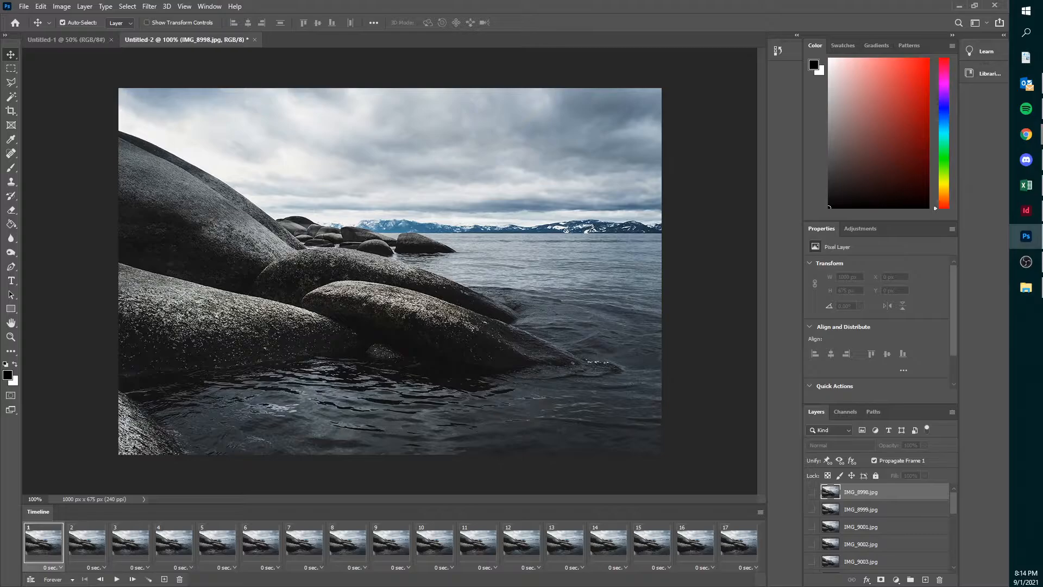
pyautogui.keyDown('shift'); pyautogui.click(743, 544); pyautogui.keyUp('shift')
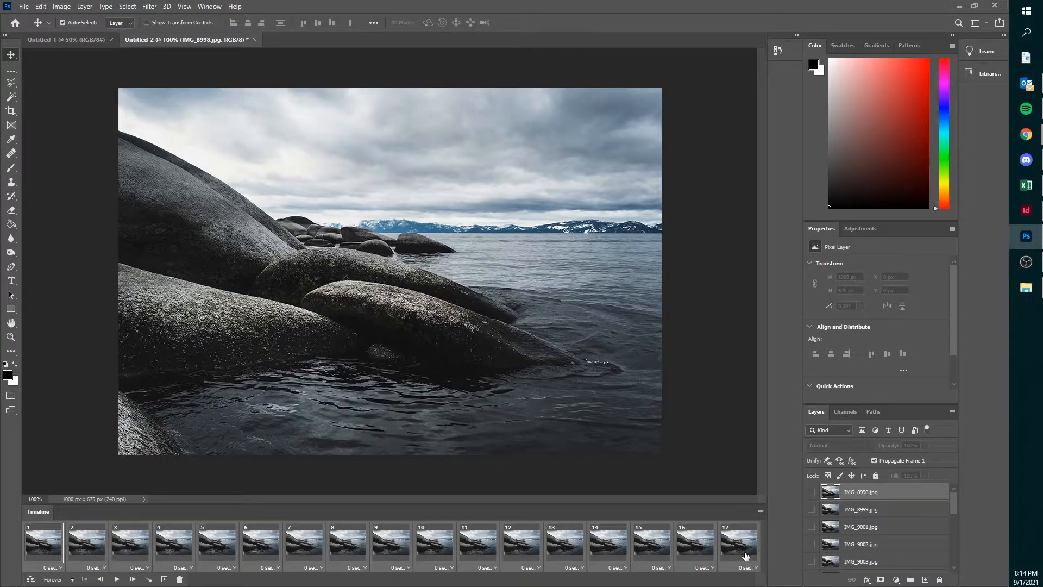
pyautogui.click(48, 552)
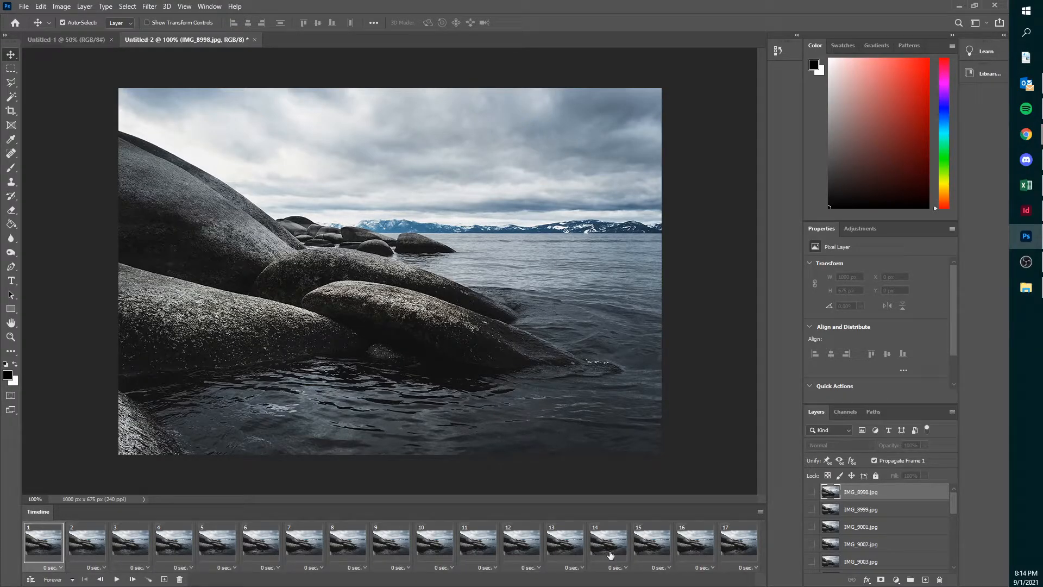
pyautogui.keyDown('shift'); pyautogui.click(739, 550); pyautogui.keyUp('shift')
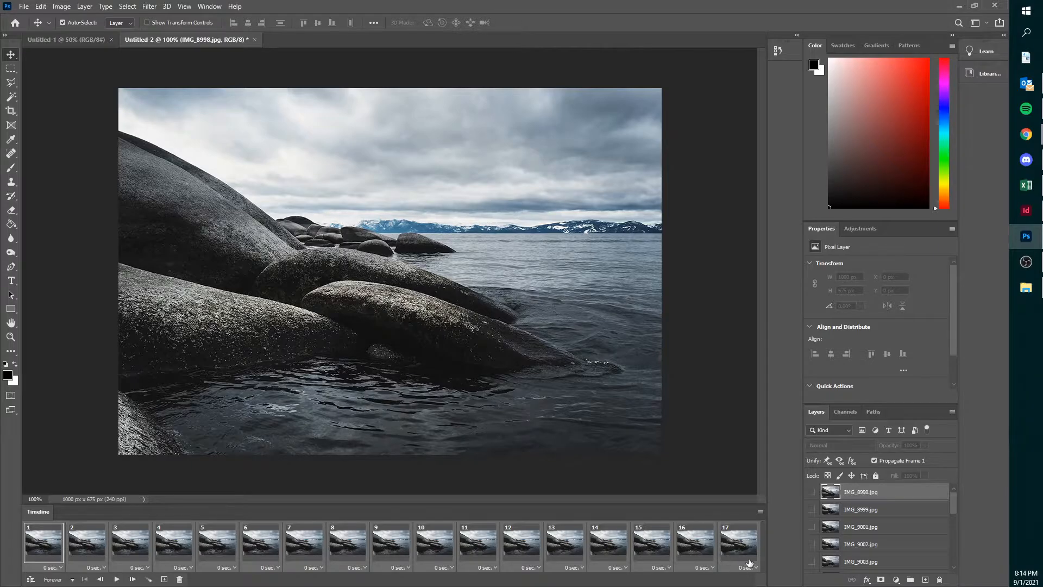
pyautogui.click(757, 568)
pyautogui.click(752, 480)
pyautogui.click(116, 579)
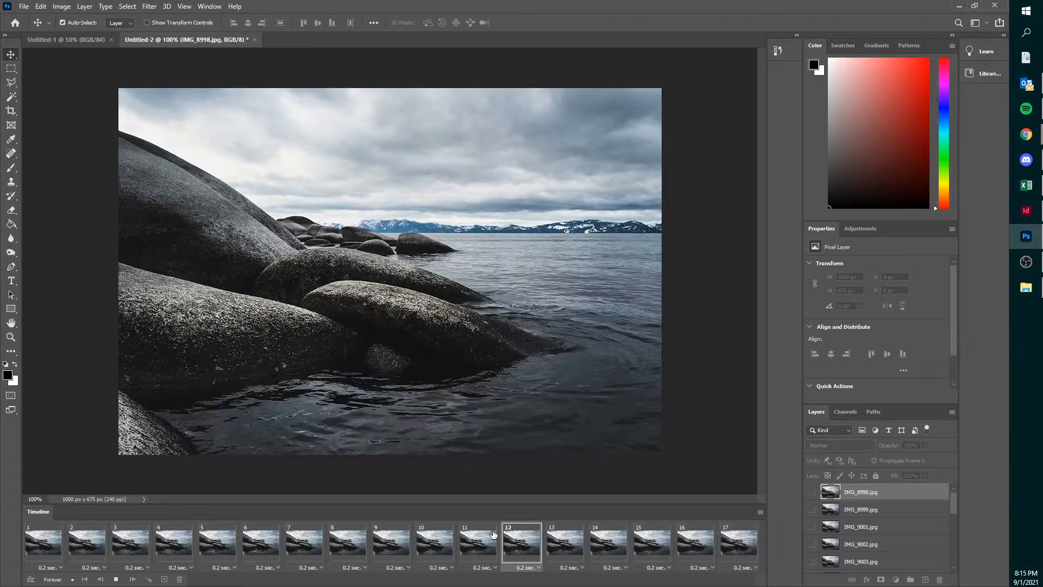
pyautogui.click(115, 579)
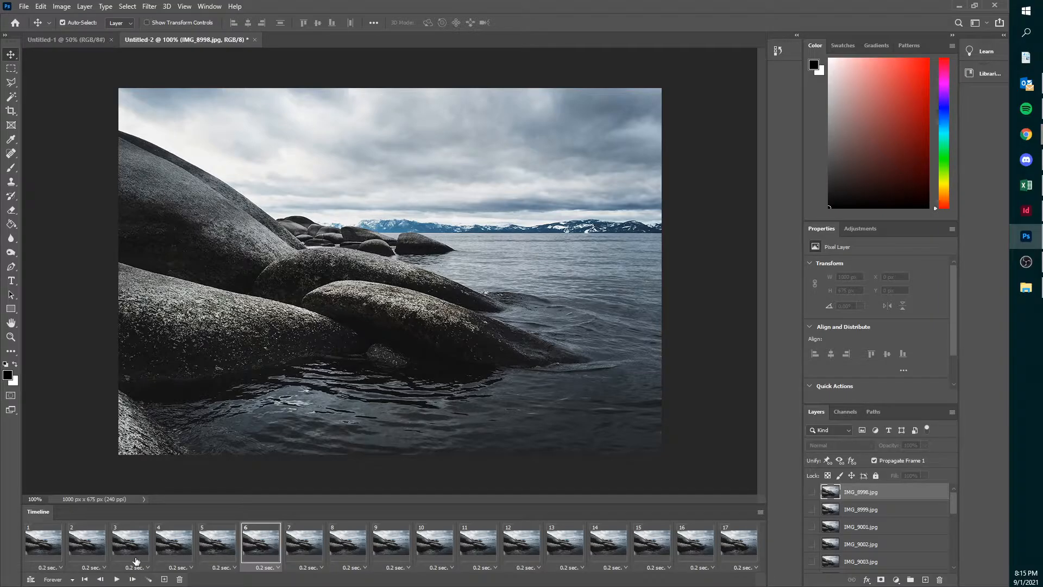
# - Set all 17 animation frames to No delay
pyautogui.click(32, 553)
pyautogui.keyDown('shift'); pyautogui.click(732, 540); pyautogui.keyUp('shift')
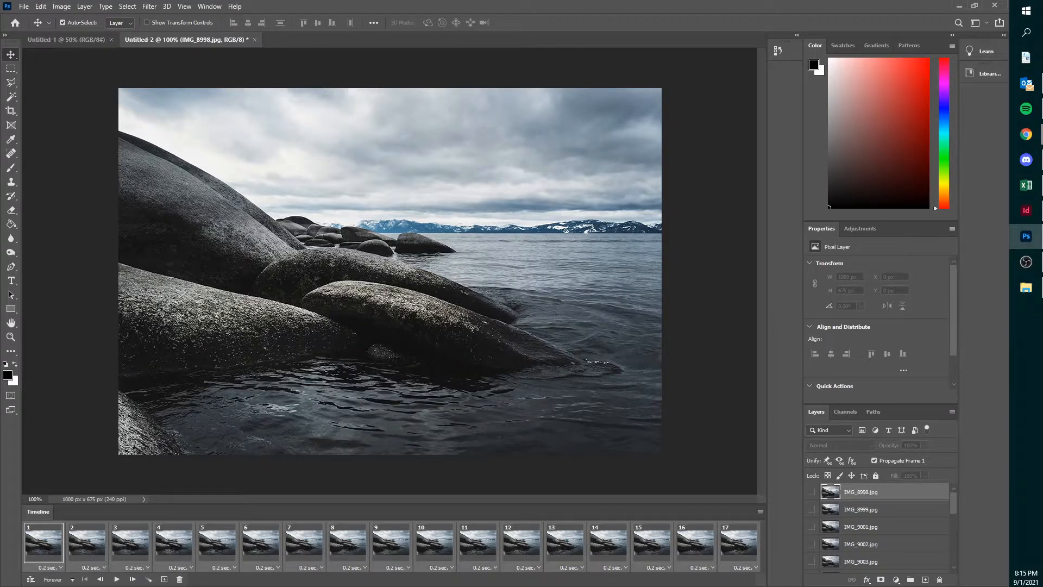
pyautogui.click(757, 566)
pyautogui.click(757, 461)
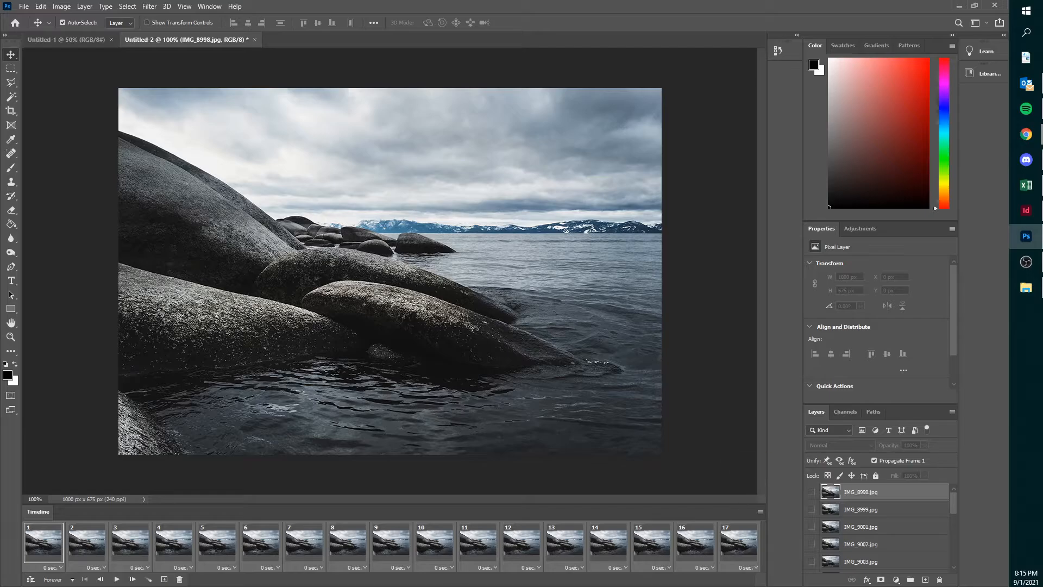
# - Set the delay of only the last frame, frame 17, to 2.0 seconds
pyautogui.click(391, 542)
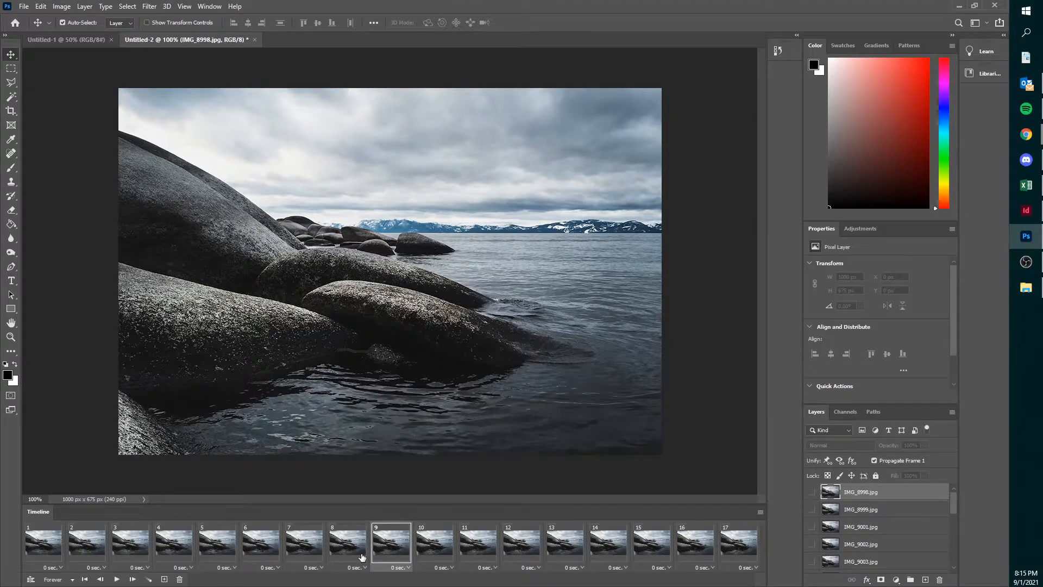
pyautogui.click(728, 540)
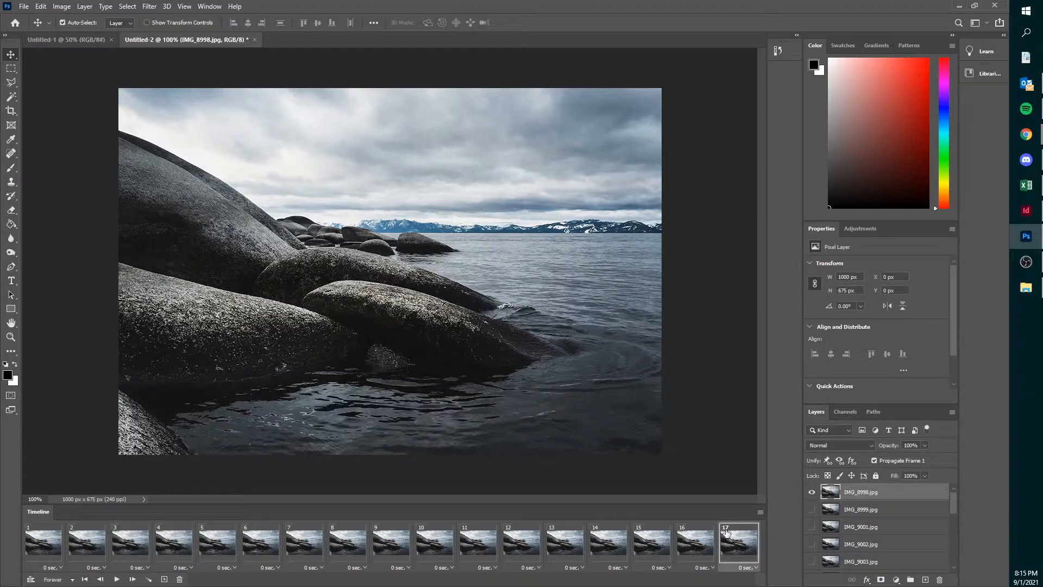
pyautogui.click(756, 567)
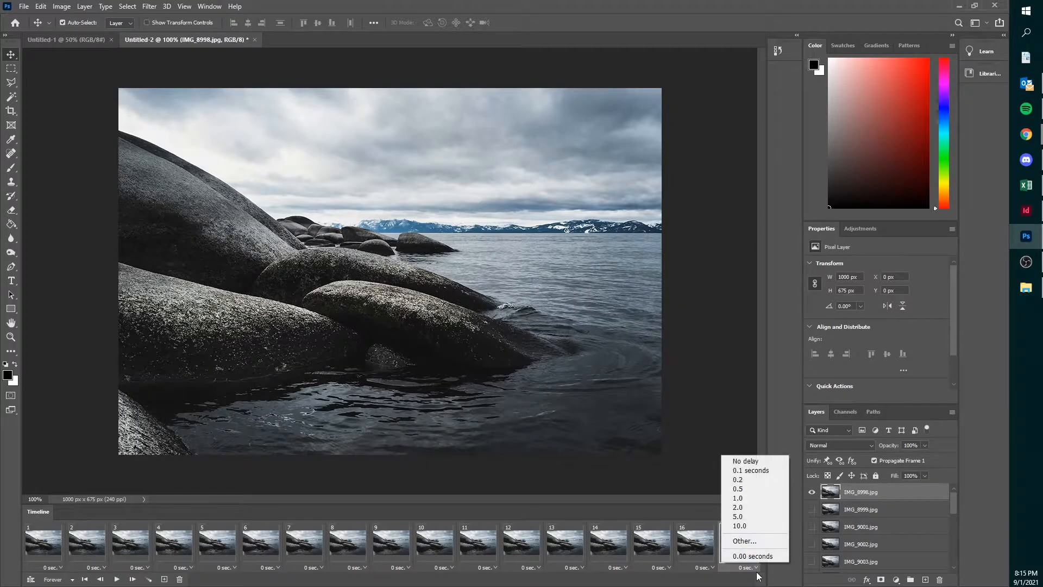
pyautogui.click(755, 507)
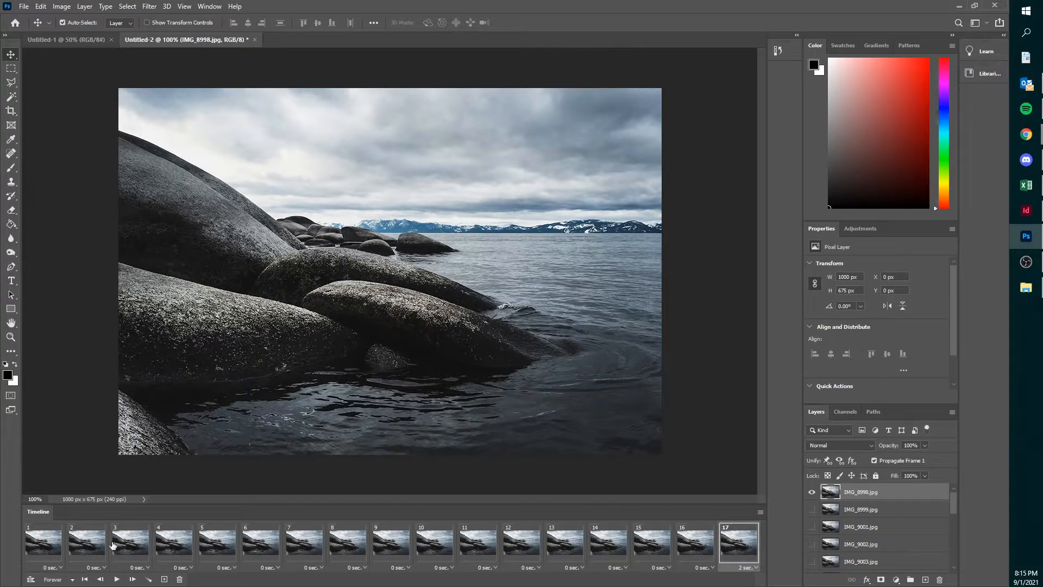
# - Preview the animation's playback from frame 1 with the longer hold on the last frame
pyautogui.click(46, 544)
pyautogui.click(116, 579)
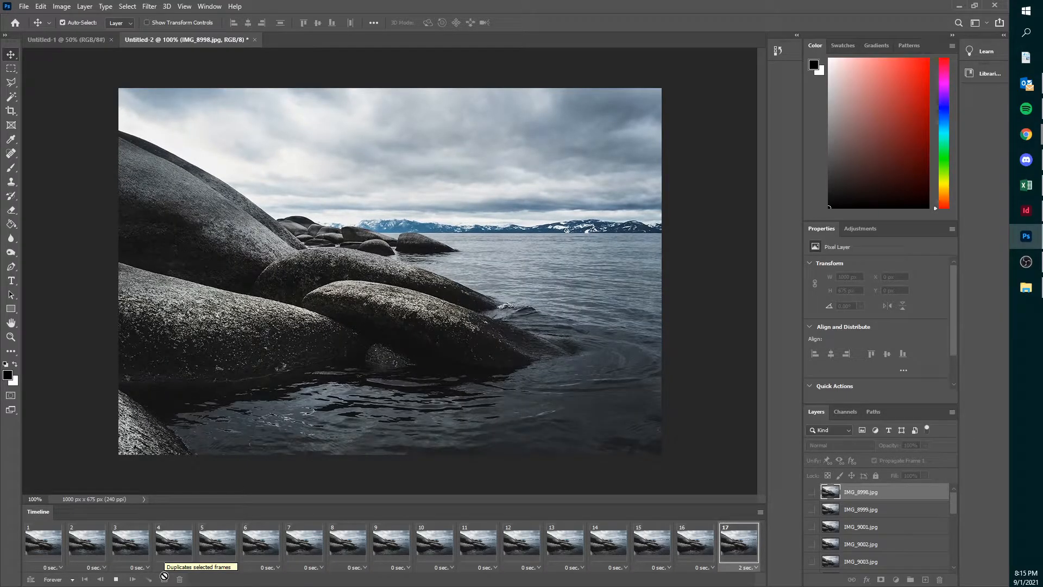
pyautogui.click(116, 580)
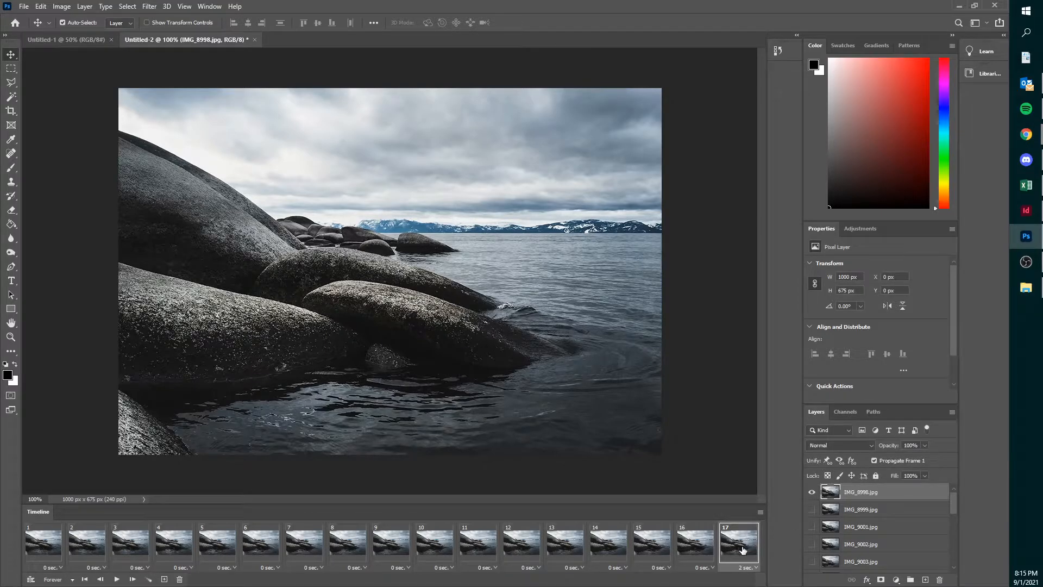
# - Set the delay of frame 17 to No delay and preview the animation's playback
pyautogui.click(753, 567)
pyautogui.click(761, 459)
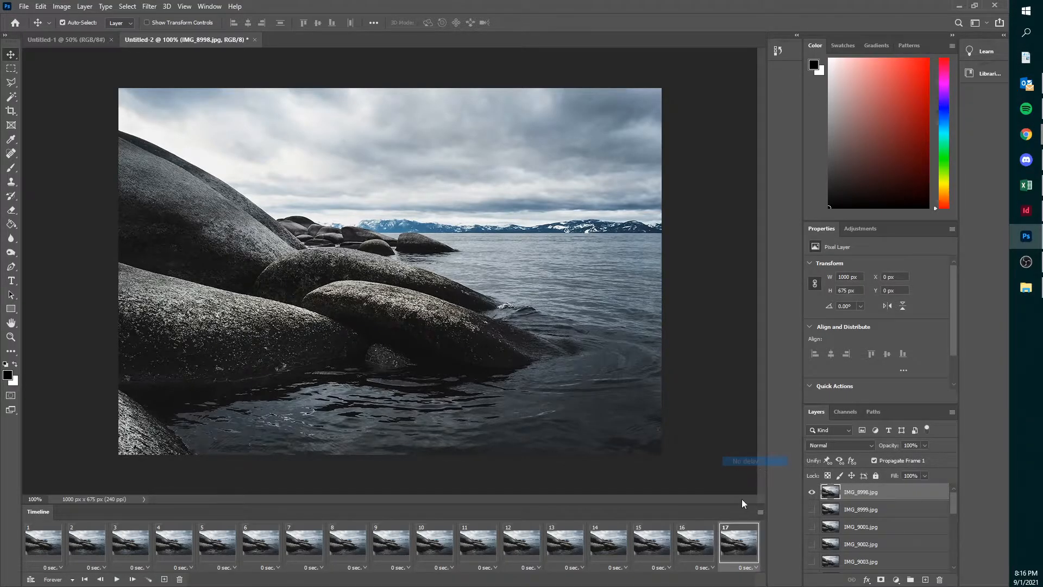
pyautogui.click(117, 580)
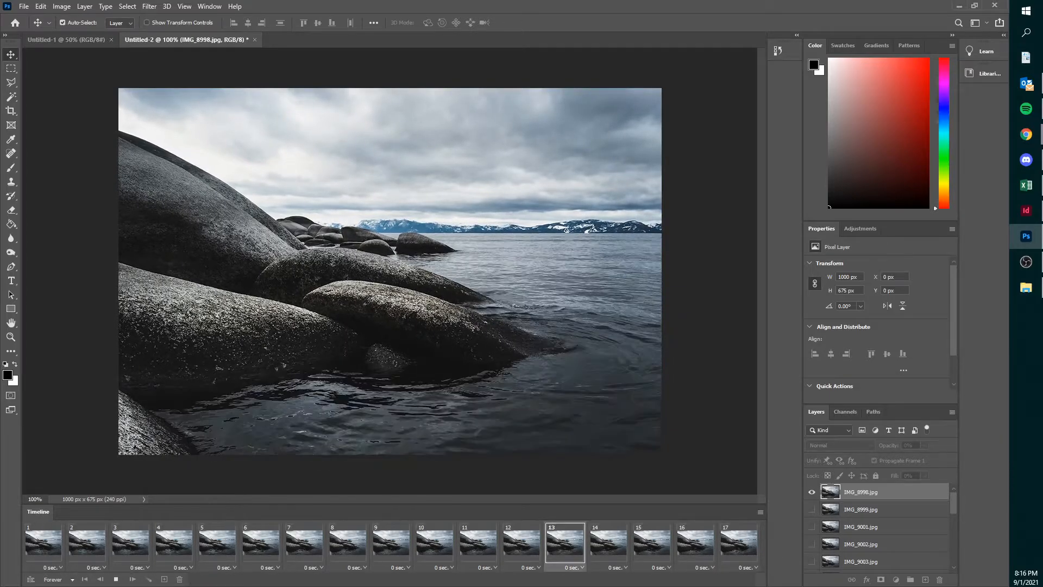
pyautogui.click(116, 579)
# - Copy all 17 animation frames and paste them after the selection as a second set of frames
pyautogui.click(38, 543)
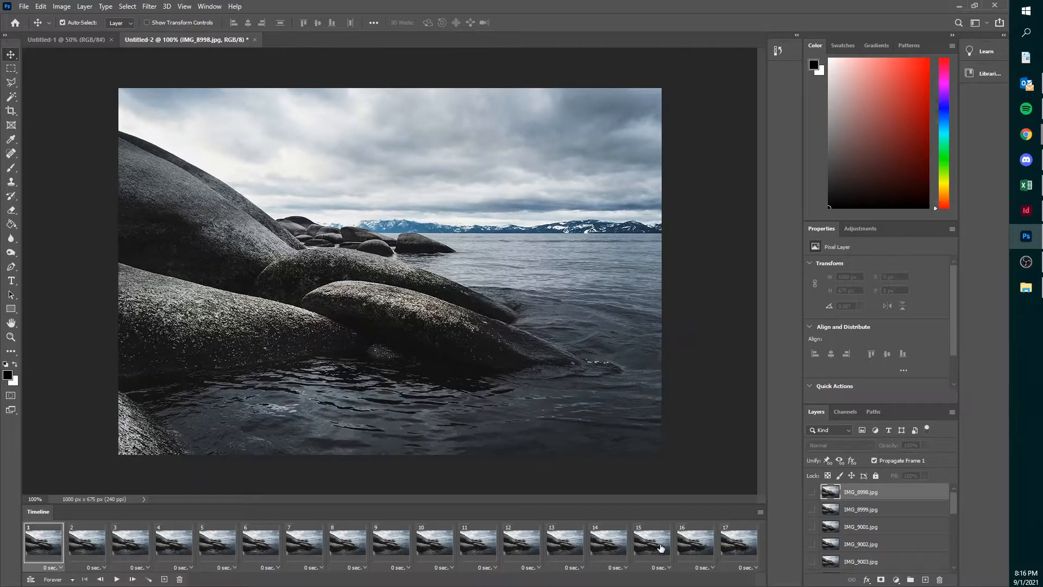
pyautogui.rightClick(750, 547)
pyautogui.click(761, 517)
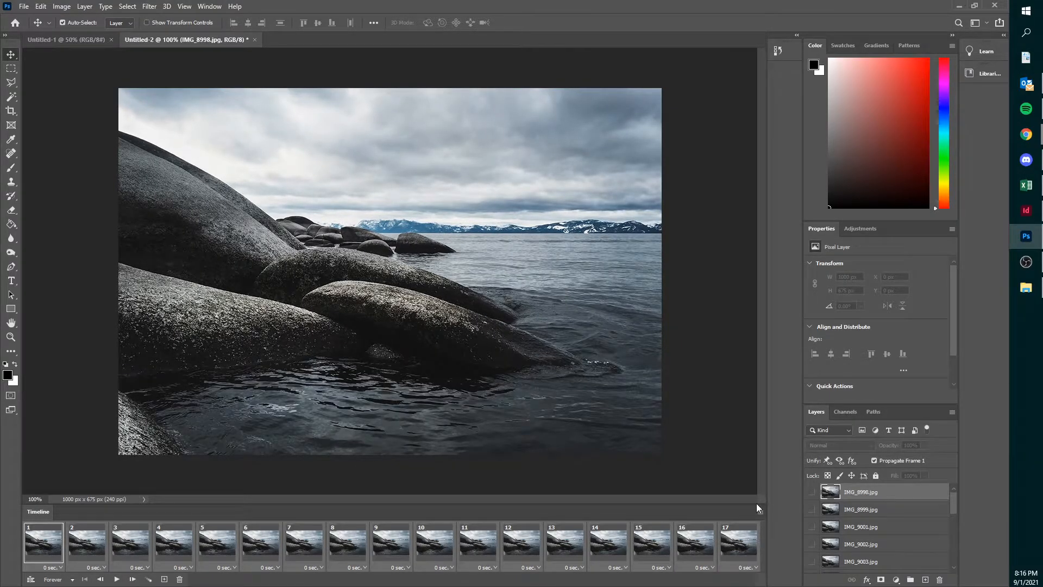
pyautogui.click(760, 512)
pyautogui.click(802, 299)
pyautogui.click(760, 512)
pyautogui.click(800, 306)
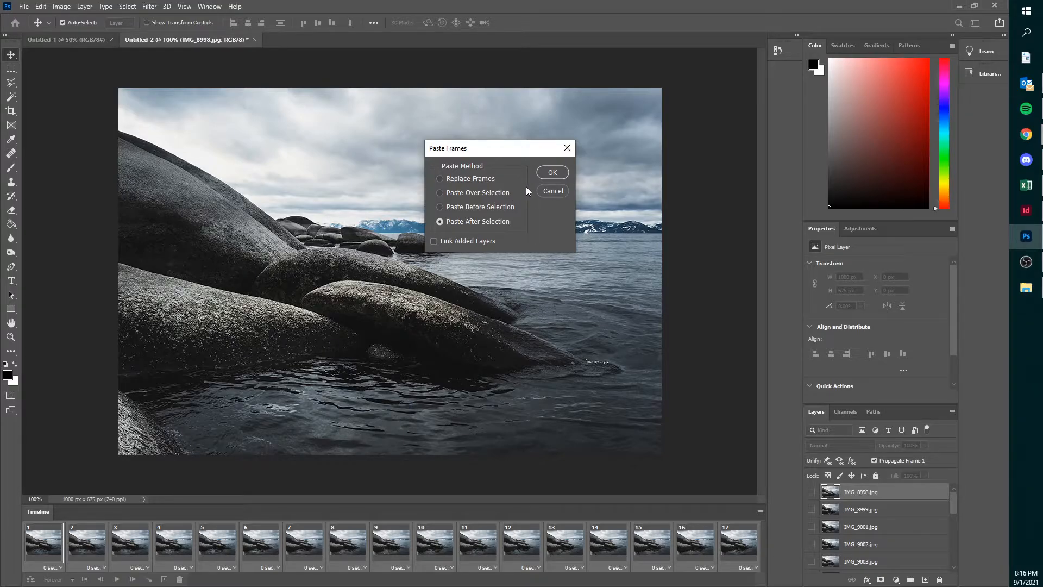
pyautogui.click(544, 177)
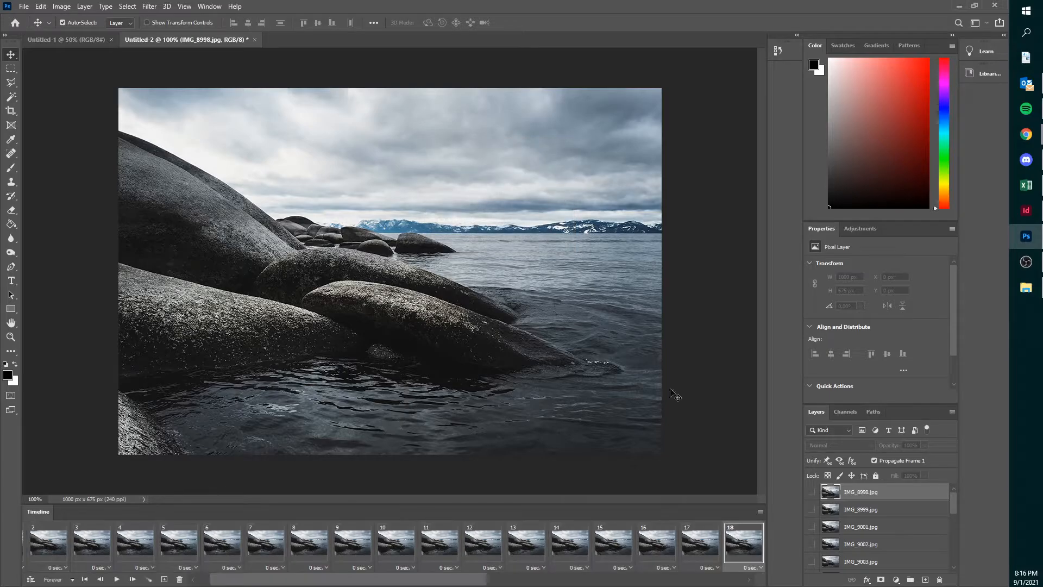
# - Reverse the order of the pasted frames, 18 through 34
pyautogui.click(695, 543)
pyautogui.click(727, 547)
pyautogui.click(695, 554)
pyautogui.click(733, 552)
pyautogui.click(712, 553)
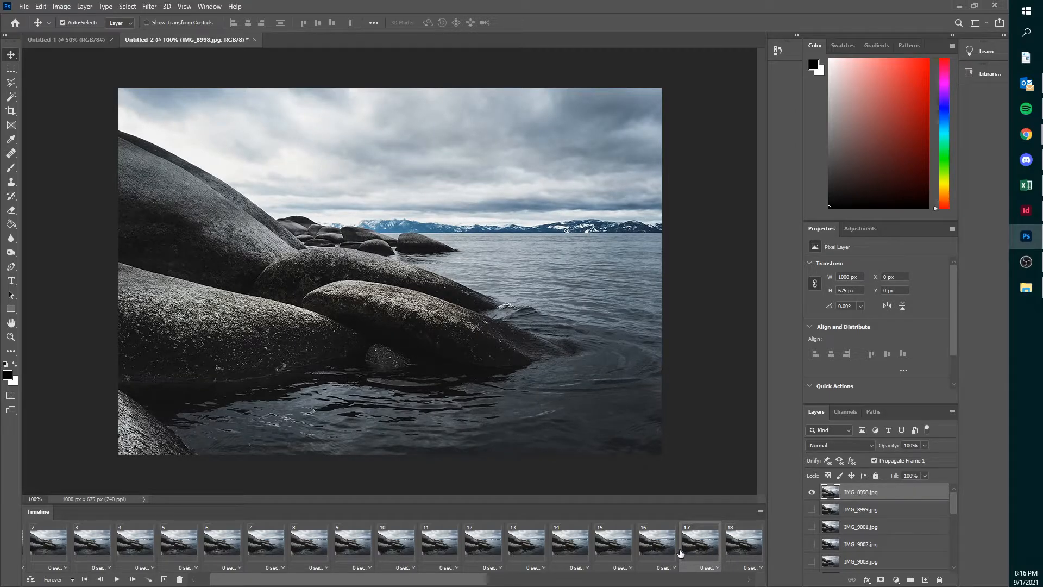
pyautogui.click(731, 542)
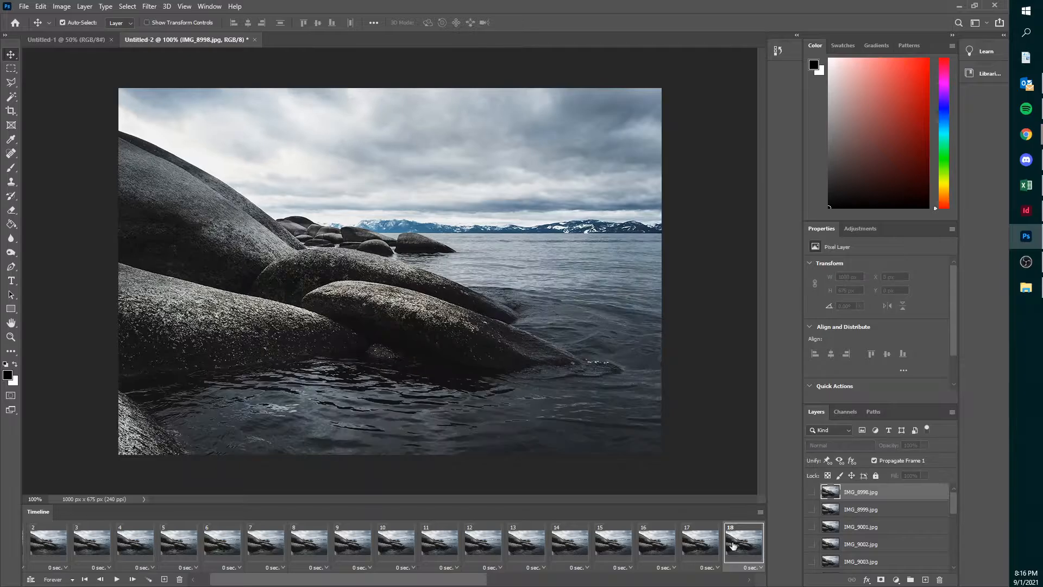
pyautogui.moveTo(464, 580); pyautogui.dragTo(771, 580)
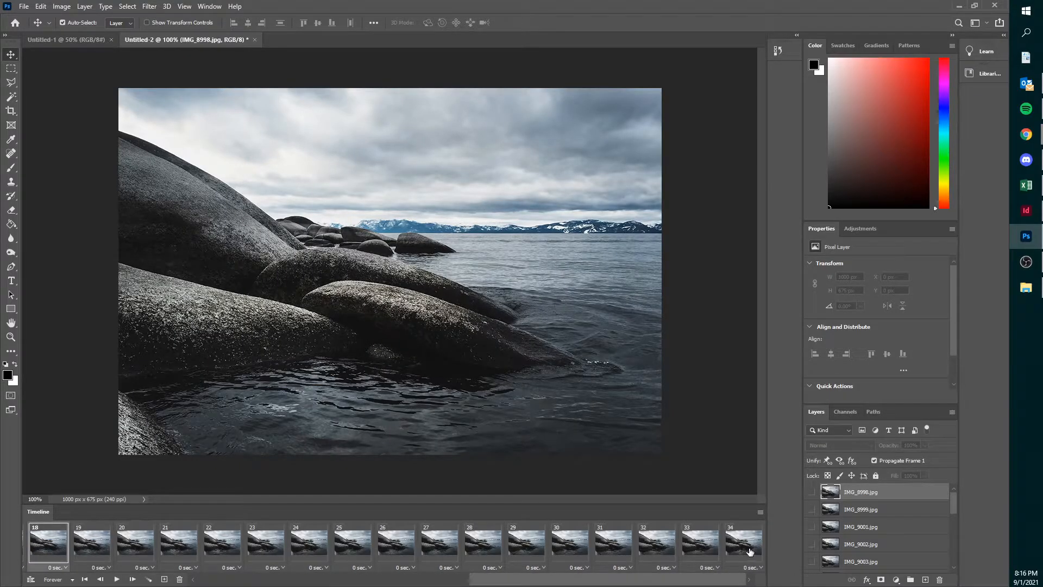
pyautogui.click(760, 512)
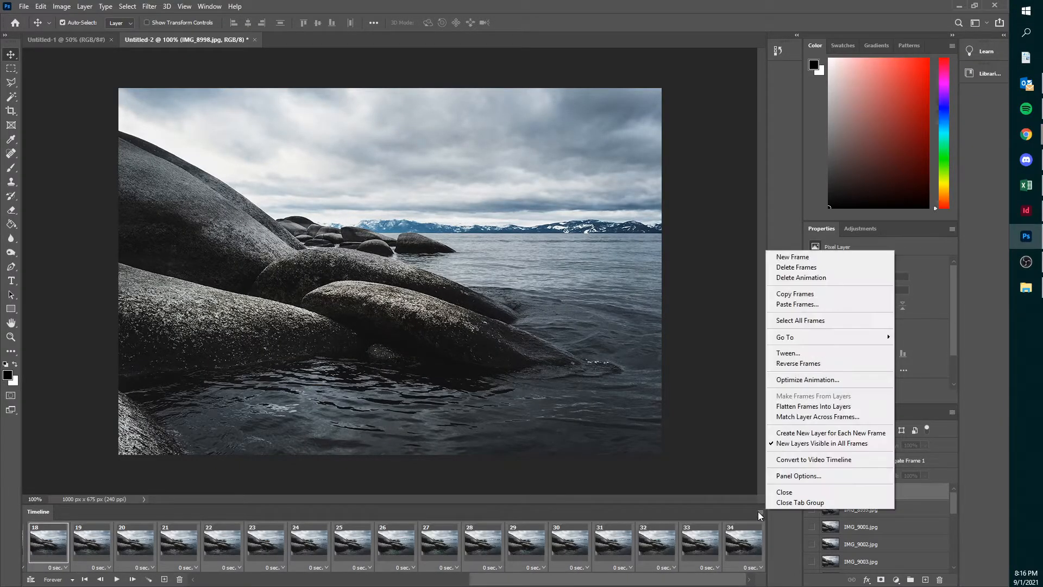
pyautogui.click(799, 364)
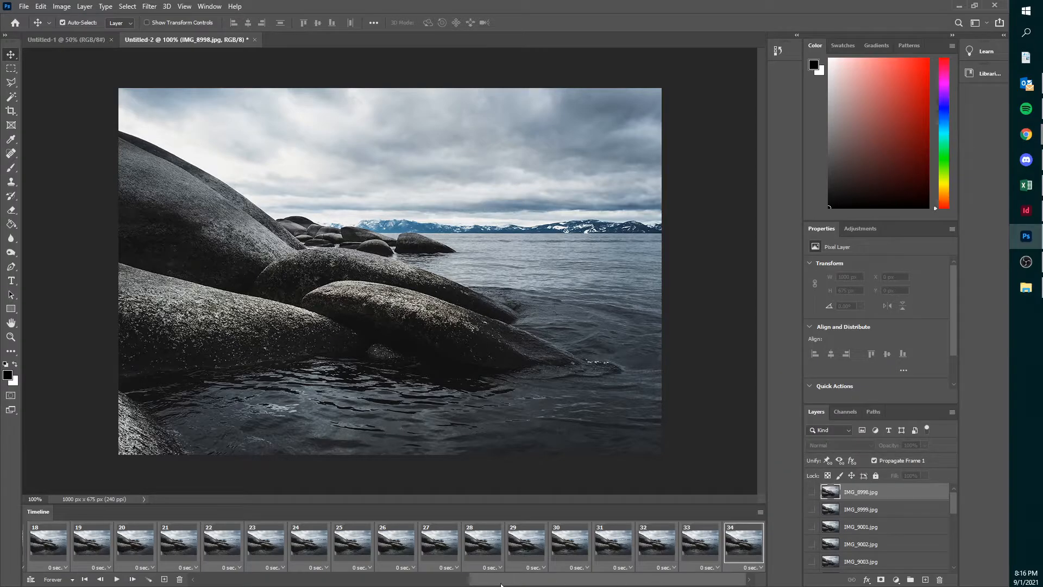
# - Check the transition between frames 17 and 18 and preview the full animation's playback from frame 1
pyautogui.moveTo(501, 583); pyautogui.dragTo(233, 582)
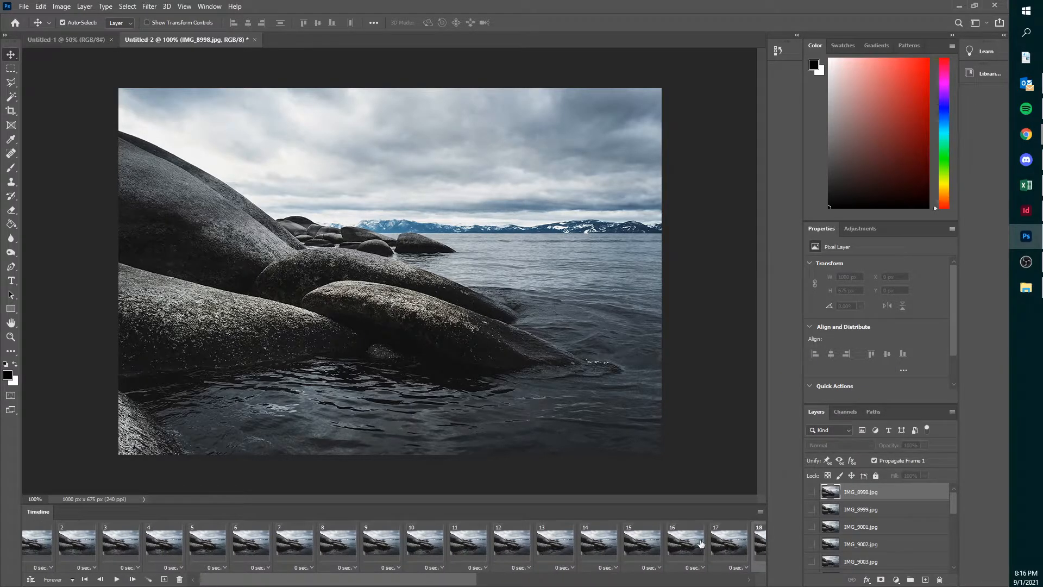
pyautogui.click(755, 542)
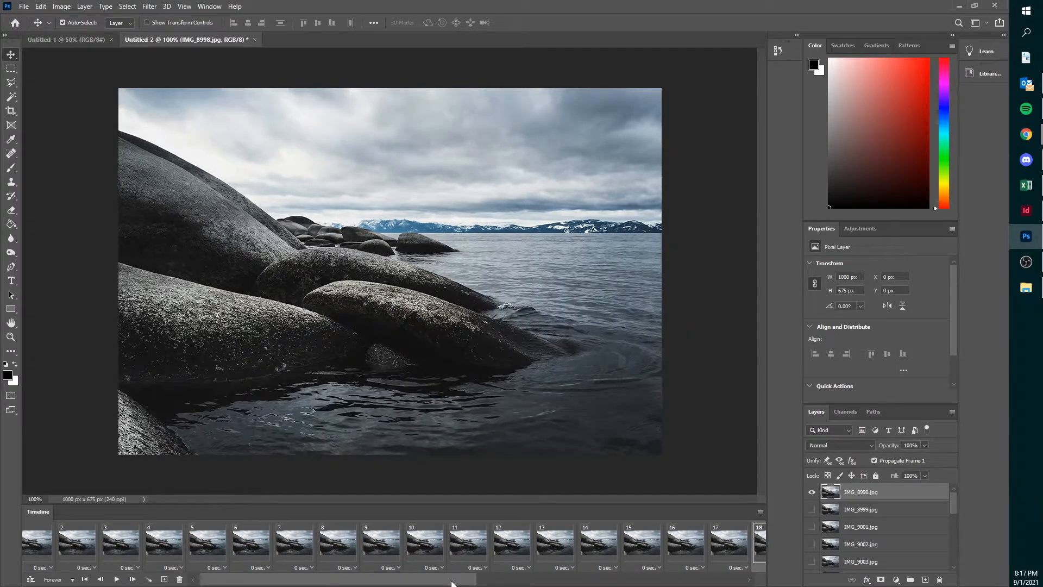
pyautogui.moveTo(452, 582); pyautogui.dragTo(326, 581)
pyautogui.click(57, 547)
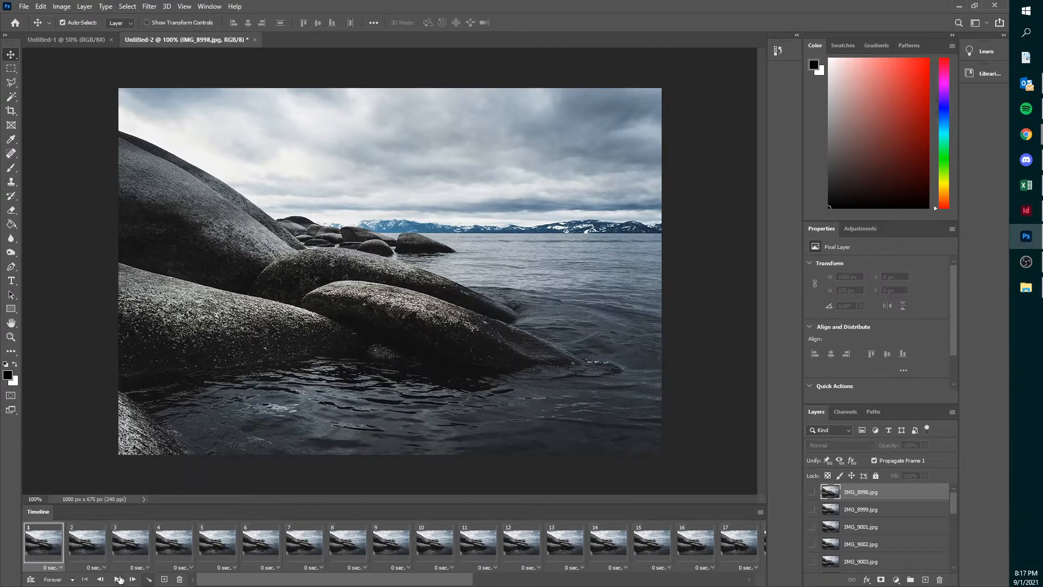
pyautogui.click(116, 579)
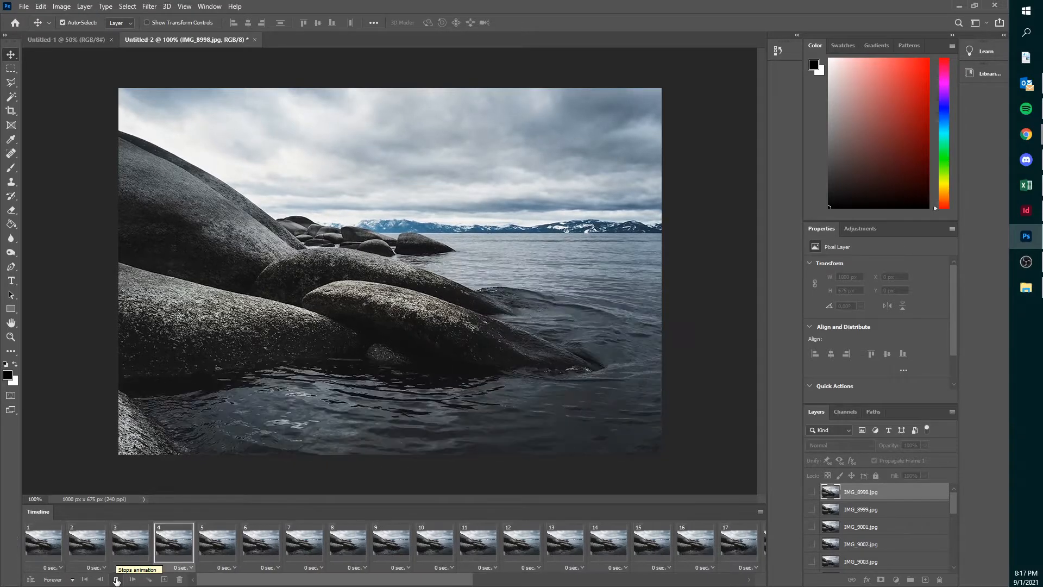
pyautogui.click(116, 579)
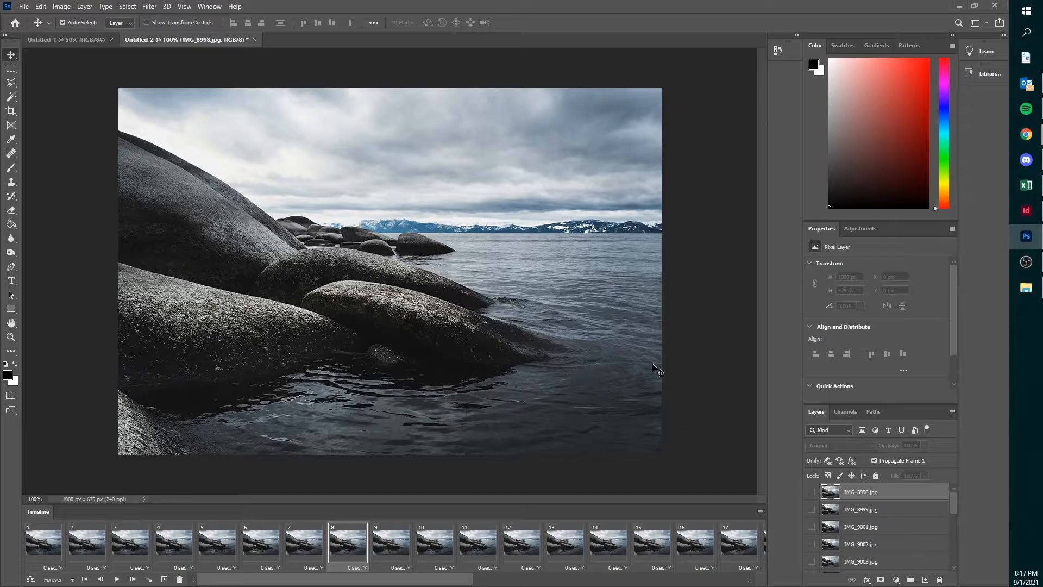
# - Add a Brightness/Contrast adjustment layer above the photos with brightness -39 and contrast -50
pyautogui.click(859, 230)
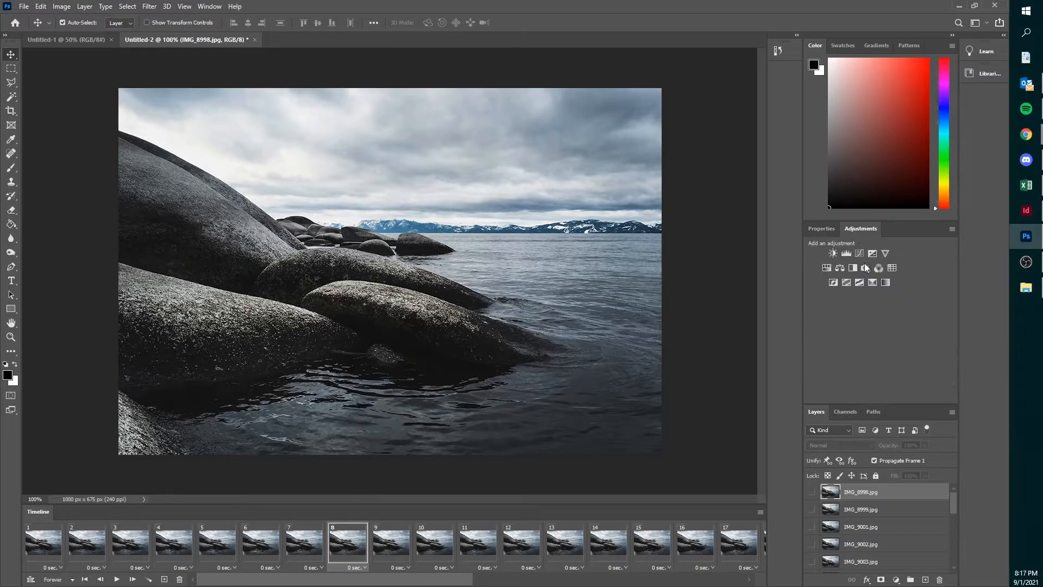
pyautogui.click(833, 253)
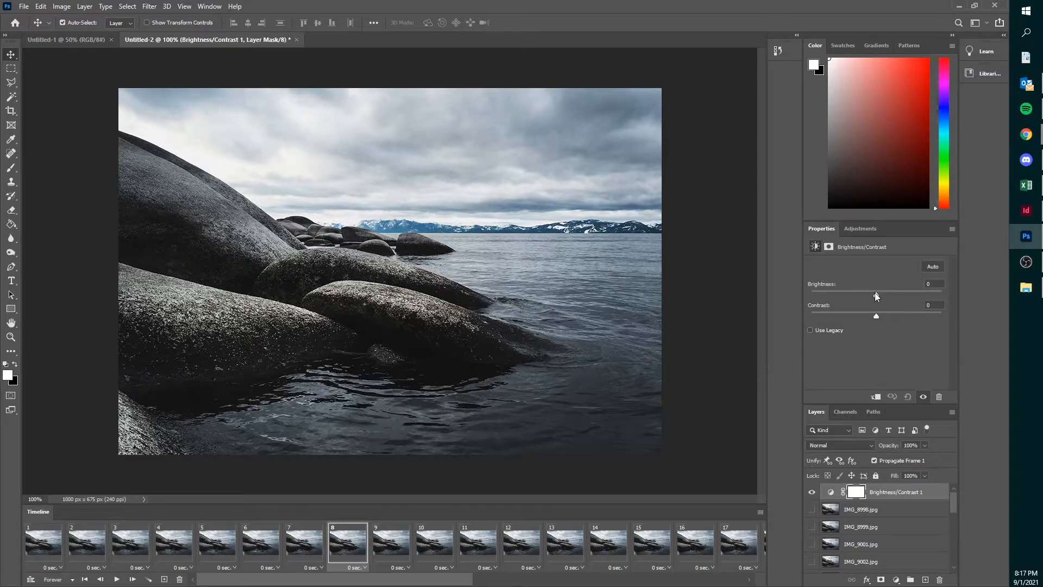
pyautogui.moveTo(875, 293)
pyautogui.mouseDown()
pyautogui.moveTo(896, 292)
pyautogui.moveTo(872, 315)
pyautogui.moveTo(855, 295)
pyautogui.mouseUp()
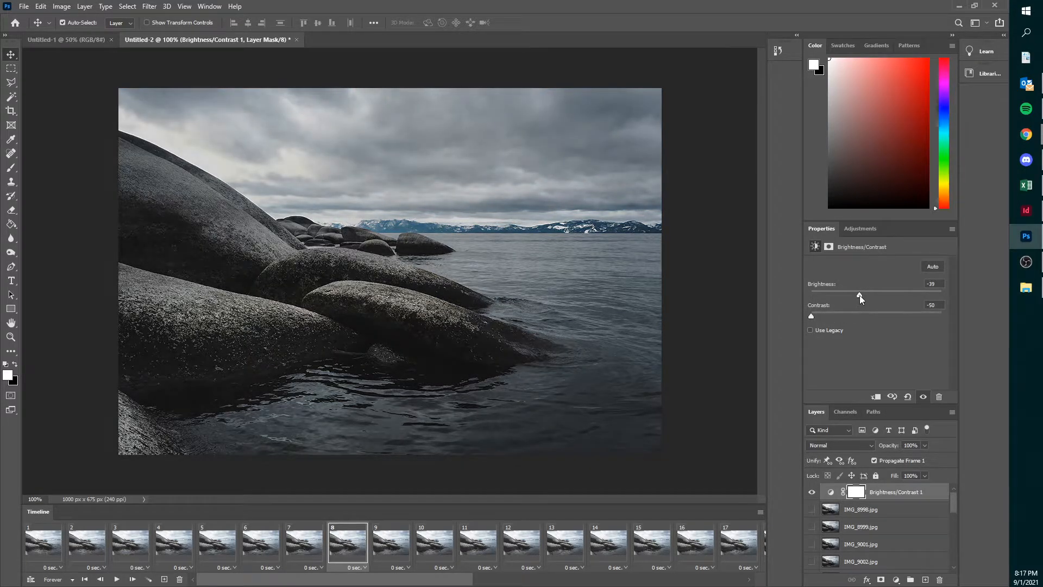
# - Add a Hue/Saturation adjustment layer on top with saturation -60 and lightness +17
pyautogui.click(868, 229)
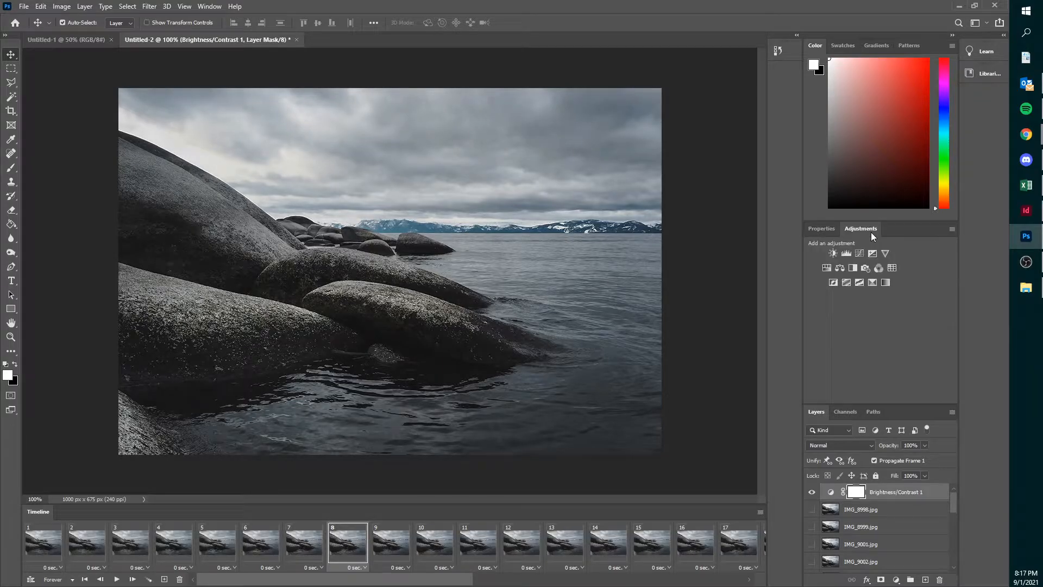
pyautogui.click(827, 269)
pyautogui.moveTo(876, 328); pyautogui.dragTo(887, 348)
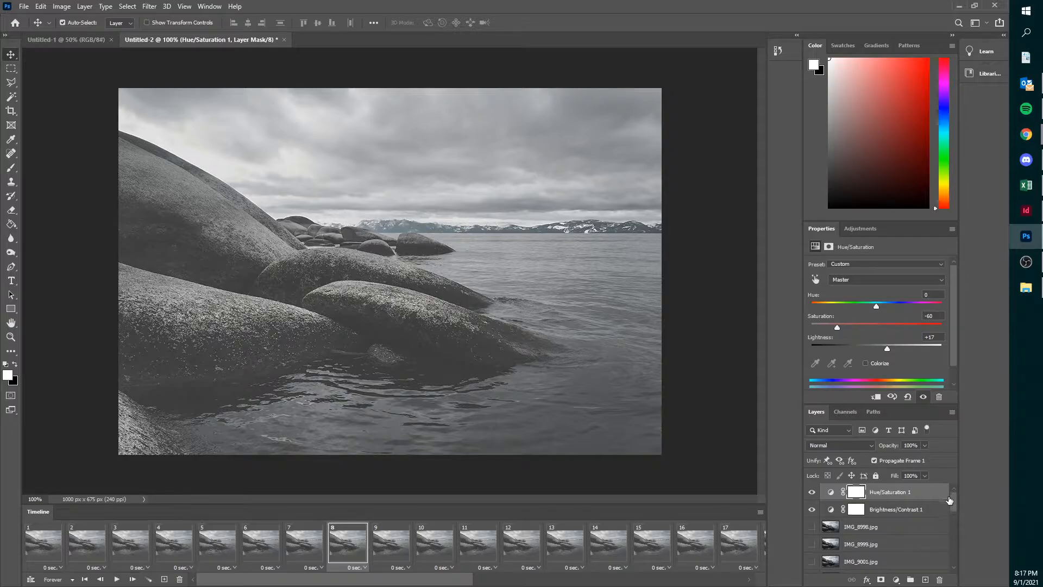
pyautogui.click(812, 511)
# - Review the GIF export settings in Save for Web and the document's canvas size without changing them
pyautogui.click(24, 8)
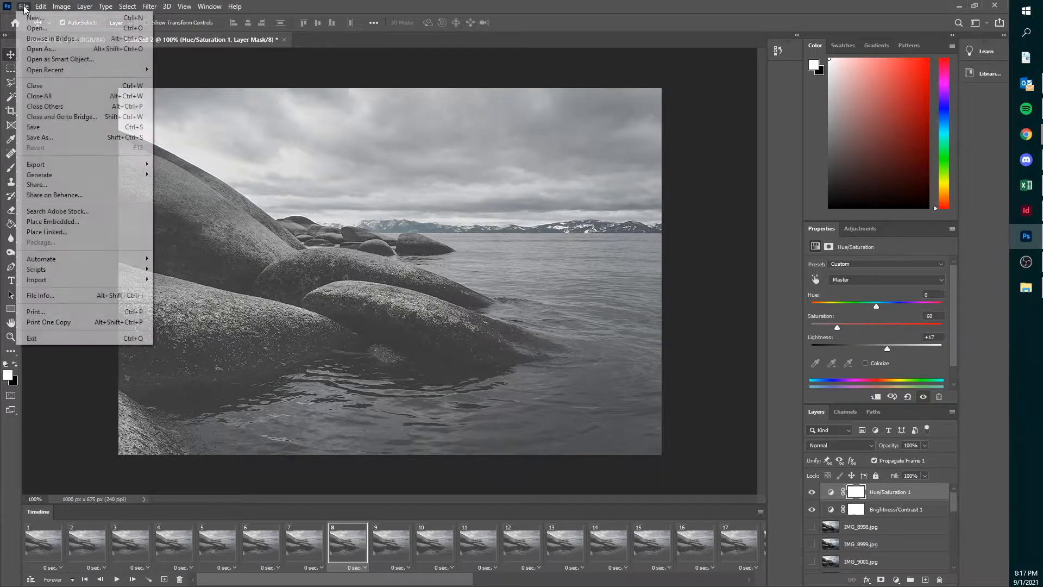
pyautogui.moveTo(93, 164)
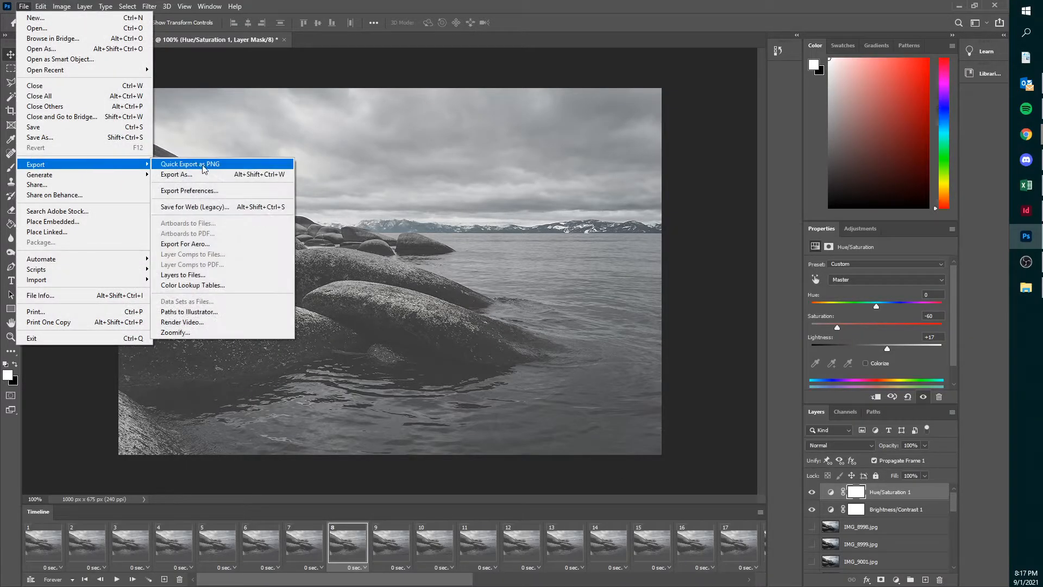
pyautogui.click(206, 208)
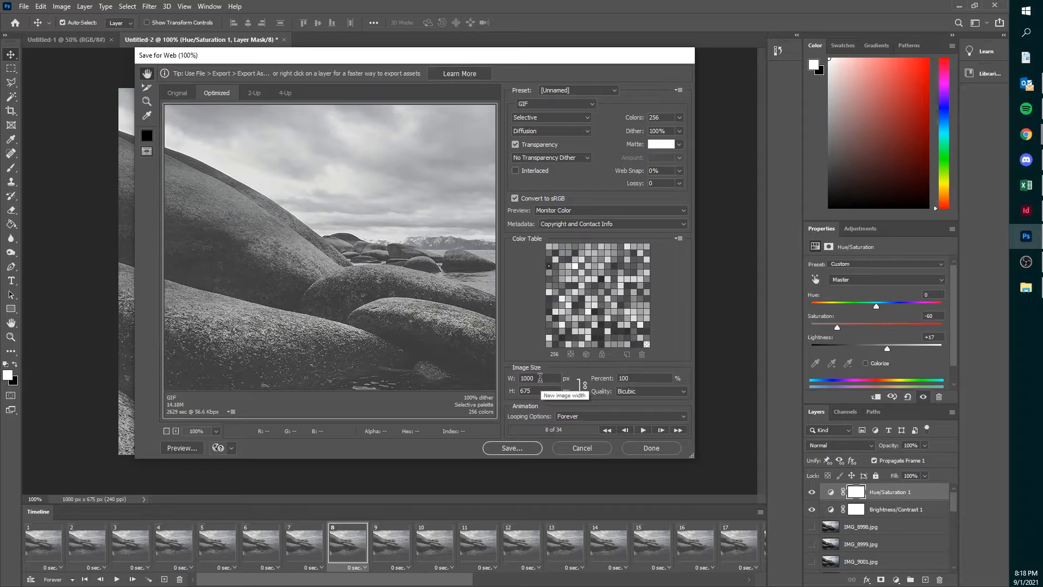
pyautogui.click(577, 449)
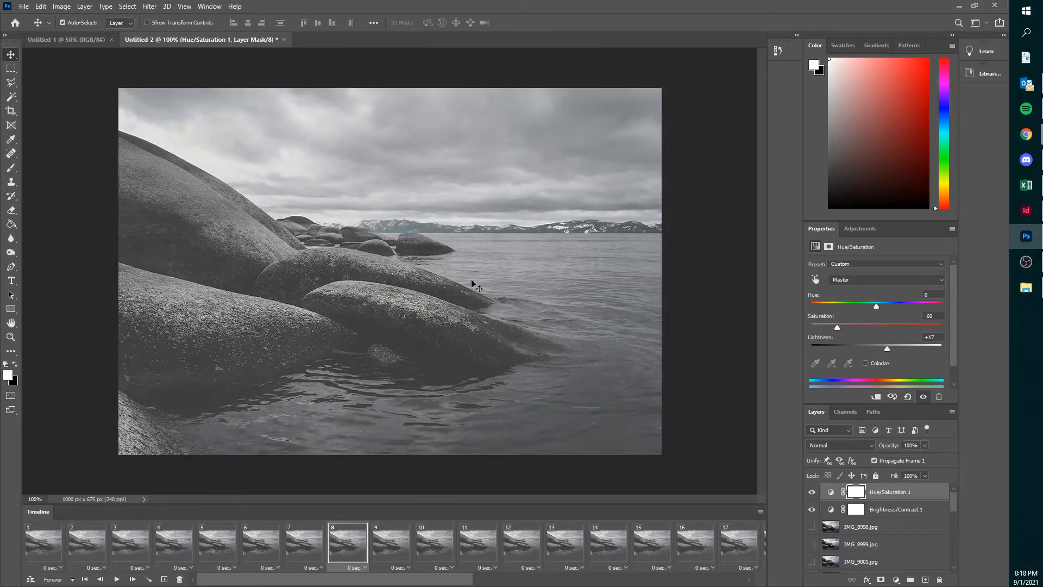
pyautogui.click(67, 8)
pyautogui.click(89, 97)
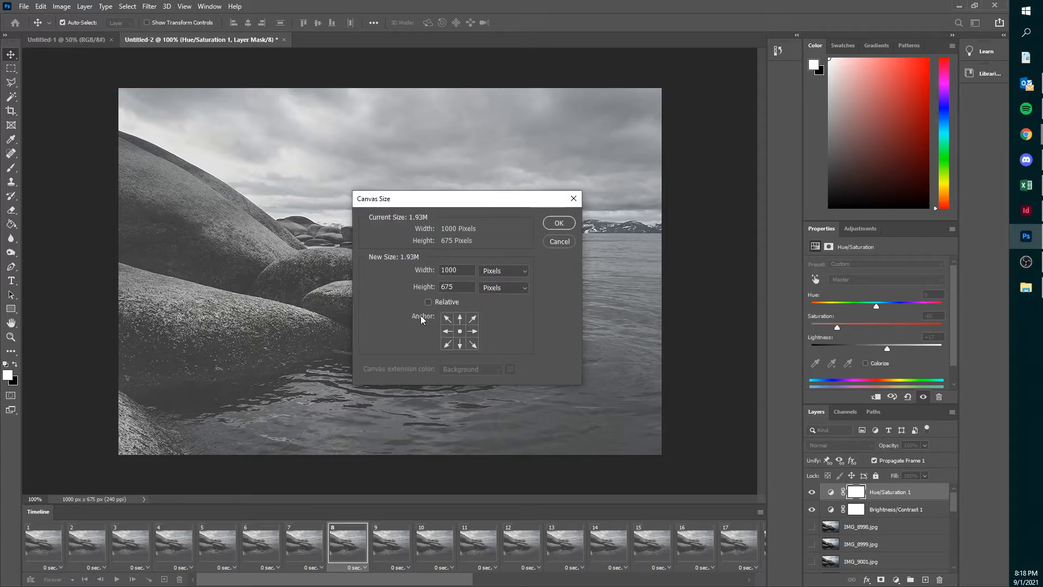
pyautogui.click(555, 241)
# - Export the animation with Save for Web as a GIF named 03 on the Desktop
pyautogui.click(24, 6)
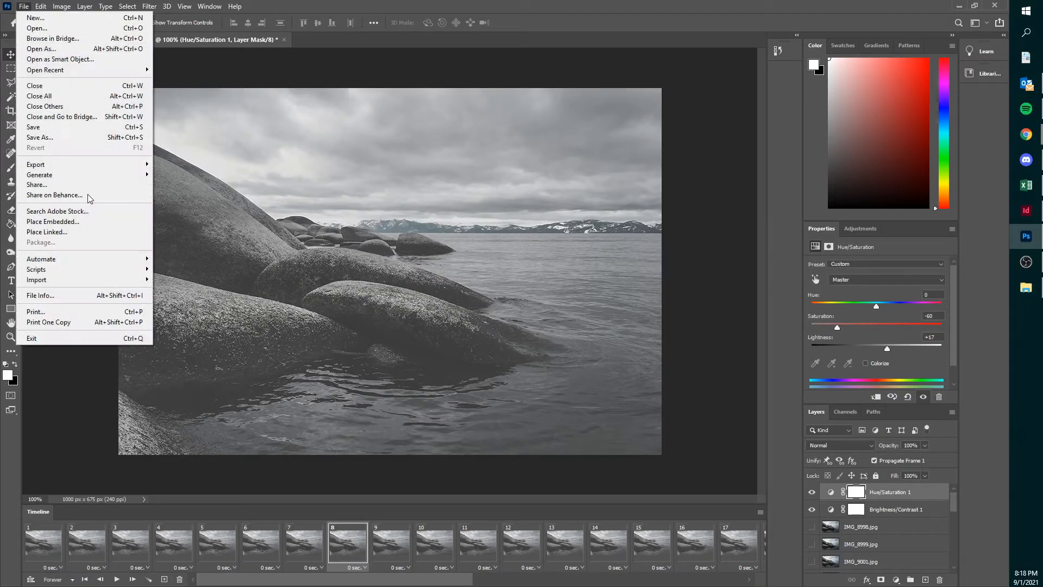
pyautogui.moveTo(104, 166)
pyautogui.click(209, 206)
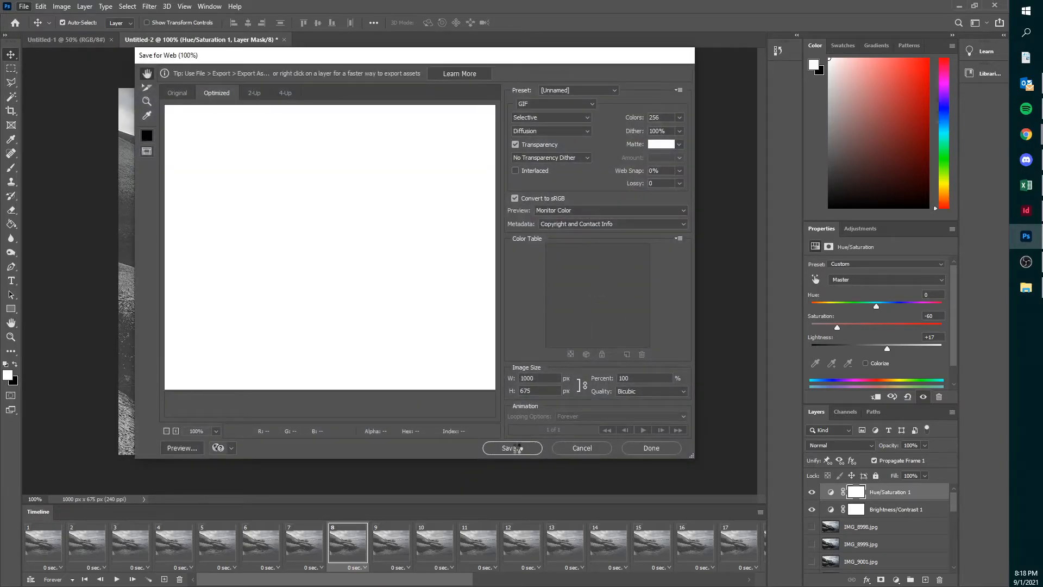
pyautogui.click(512, 448)
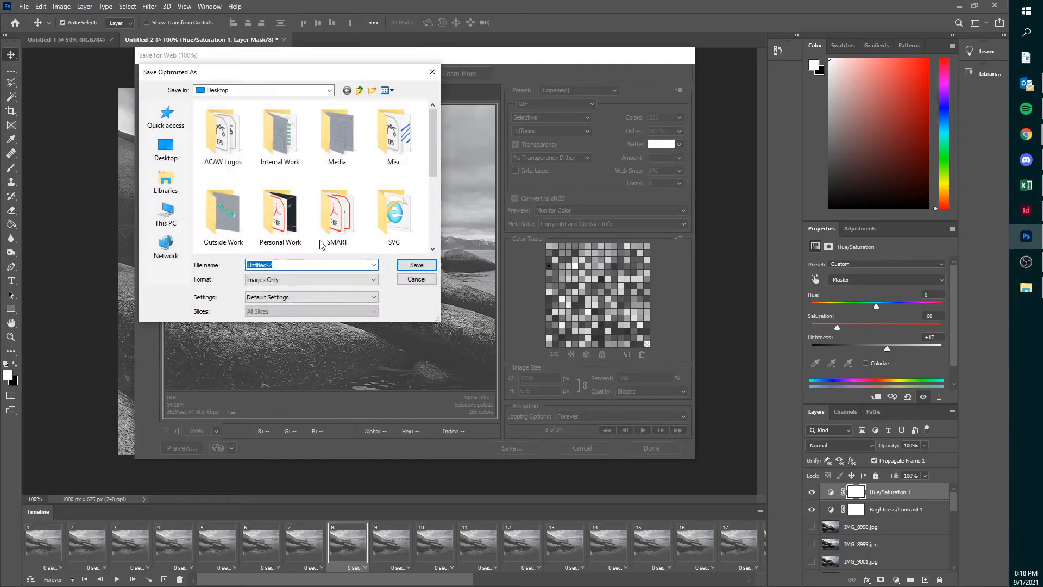
pyautogui.write('03')
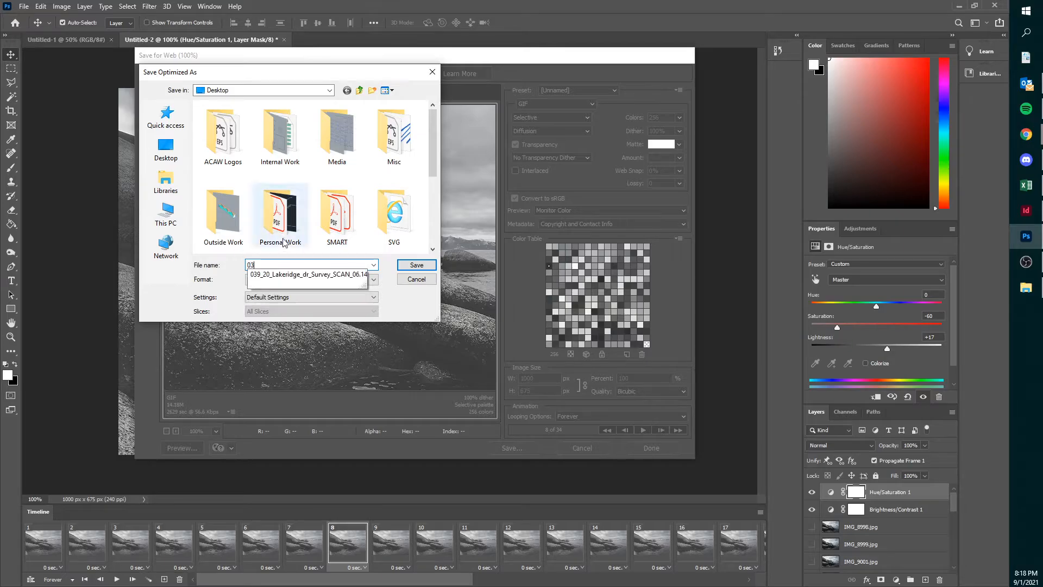
pyautogui.click(415, 265)
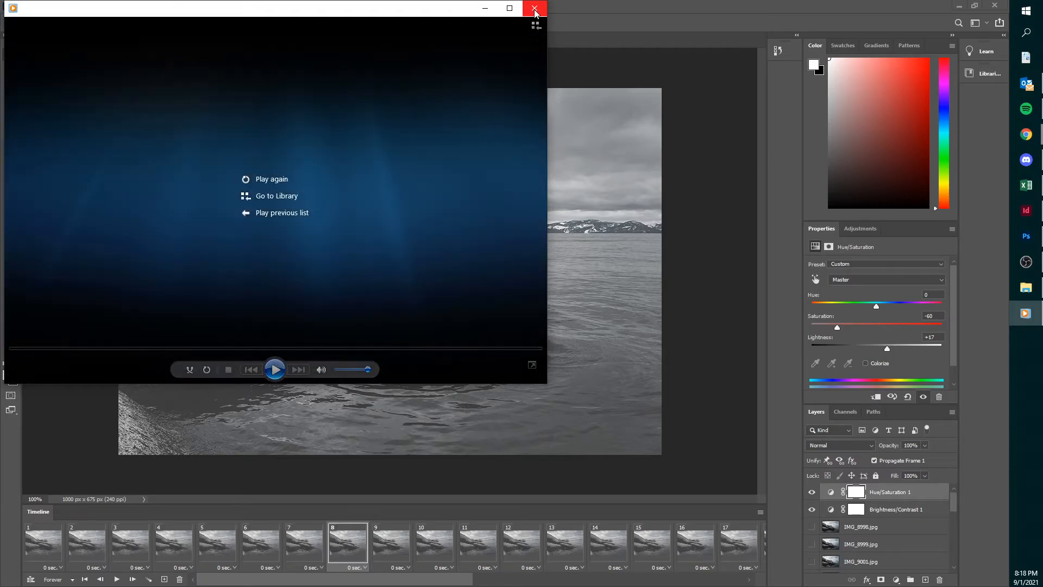
# - View the exported 03.gif in the media player and in Internet Explorer, closing both windows
pyautogui.click(535, 8)
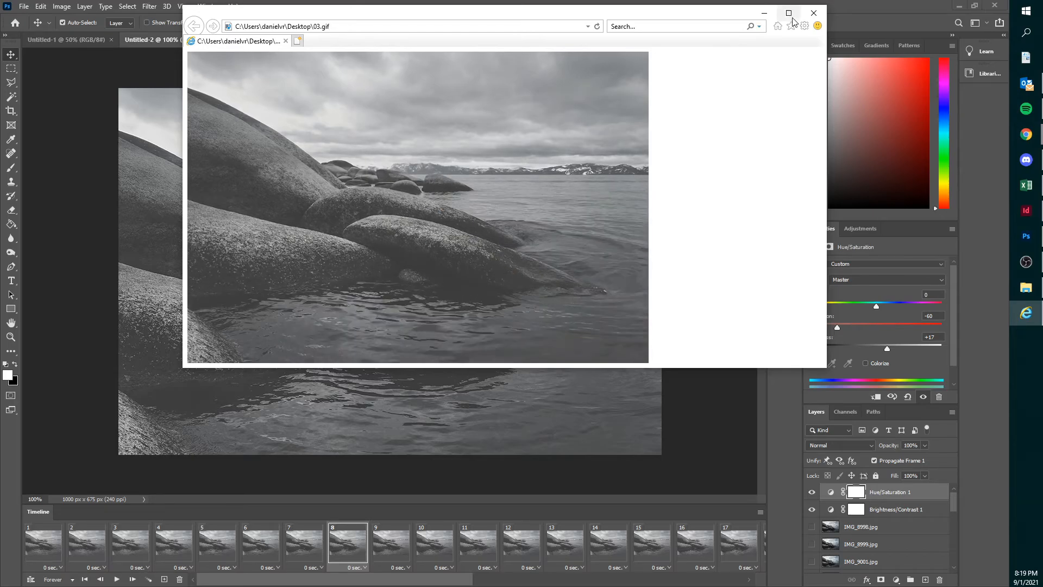
pyautogui.click(813, 16)
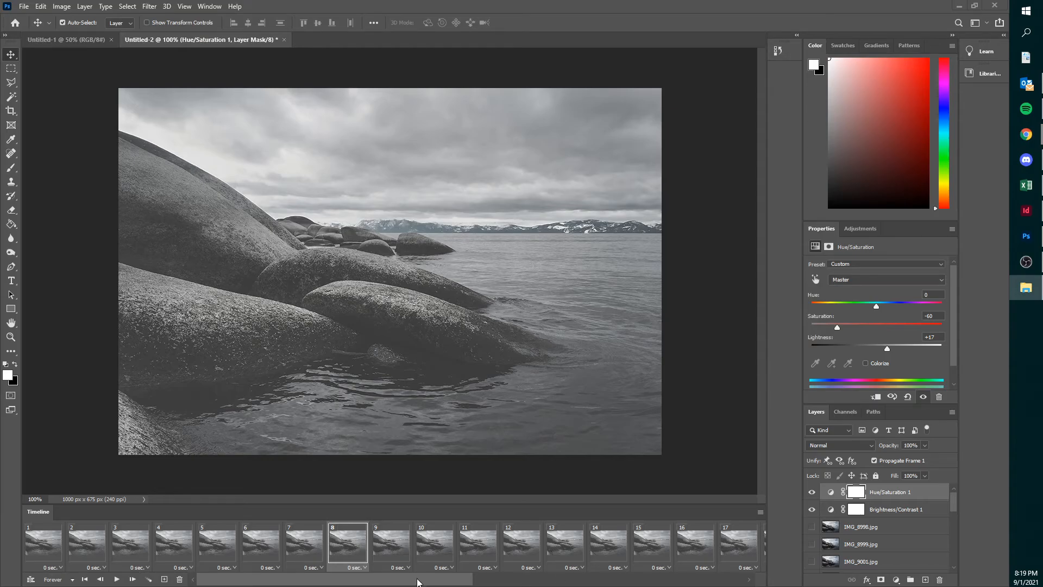
pyautogui.click(446, 582)
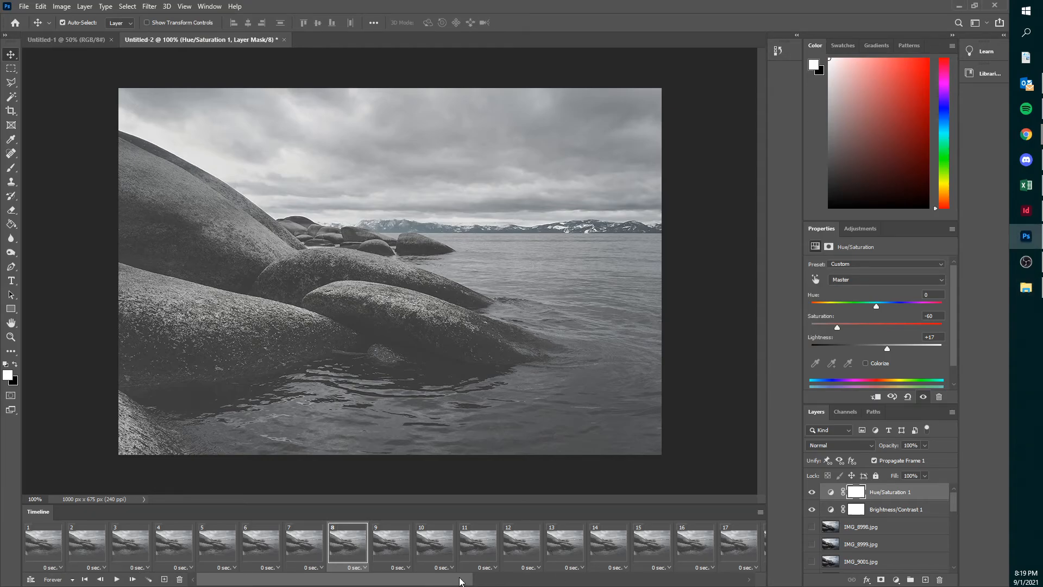